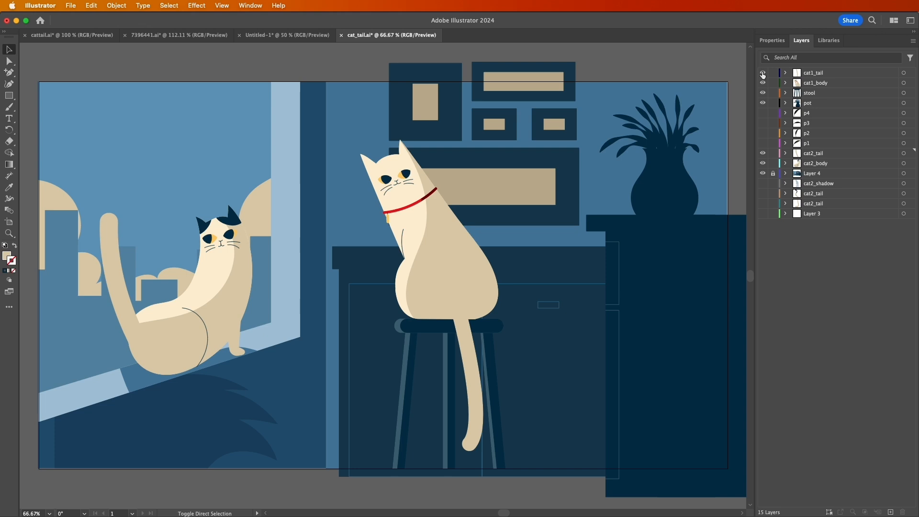
Make the hidden p4, p3, p2 and p1 plant layers visible in the cat_tail illustration
{"action": "left_click", "coordinate": [763, 72]}
{"action": "left_click", "coordinate": [762, 73]}
{"action": "left_click", "coordinate": [763, 113]}
{"action": "left_click_drag", "start_coordinate": [765, 123], "coordinate": [767, 148]}
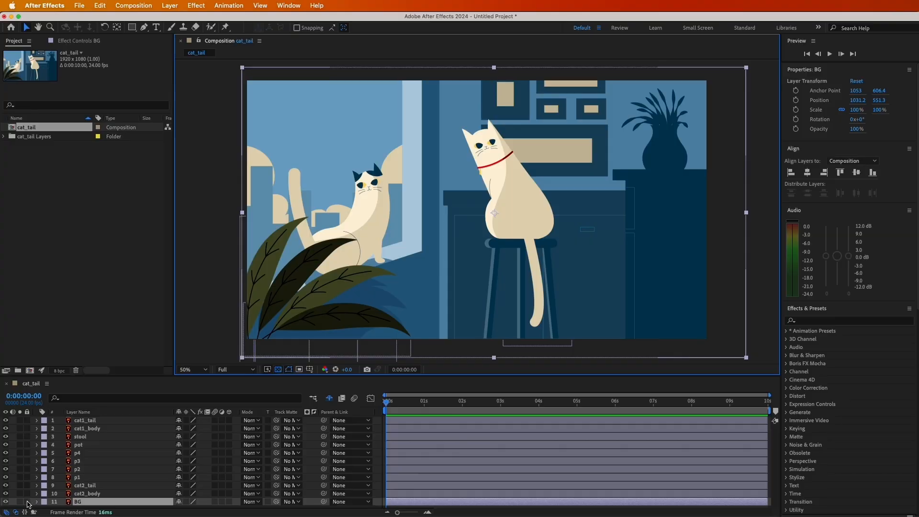
In After Effects, create shapes from all vector layers except BG and move the outline layers to the top of the stack
{"action": "left_click", "coordinate": [82, 493]}
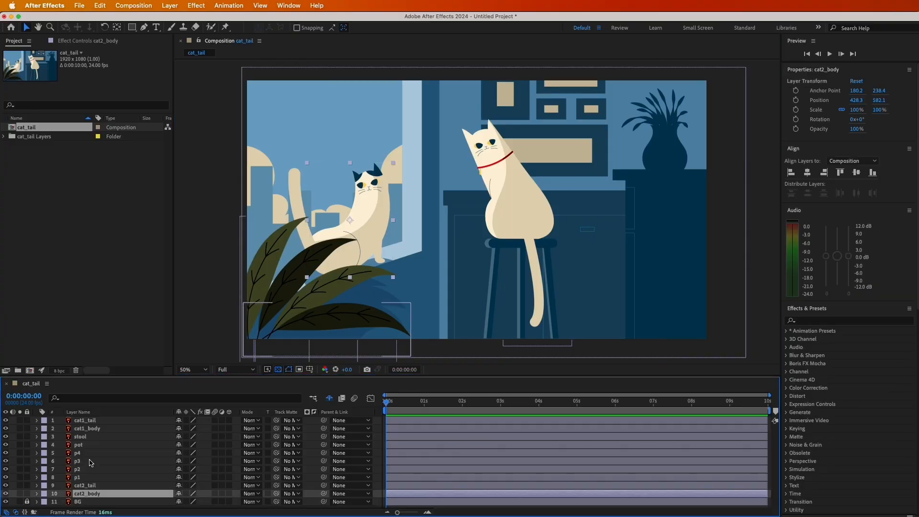
{"action": "left_click", "coordinate": [90, 421], "text": "shift"}
{"action": "right_click", "coordinate": [92, 421]}
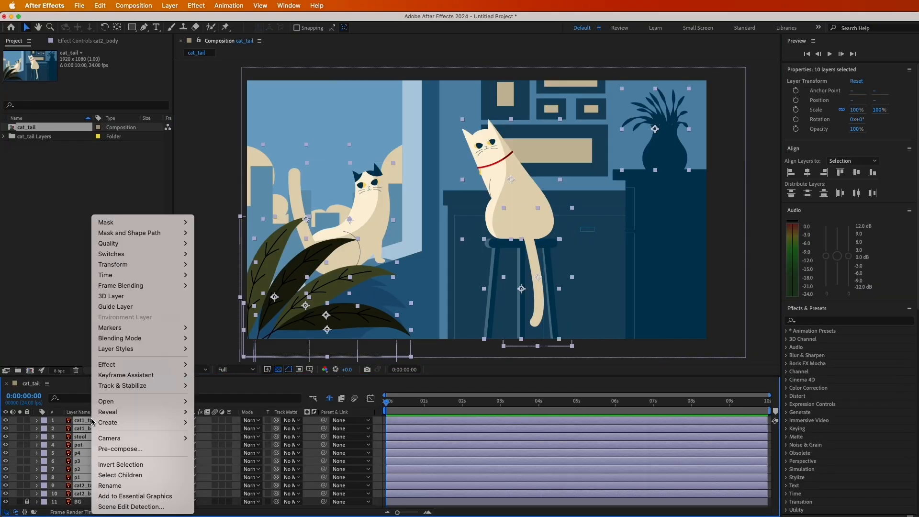
{"action": "mouse_move", "coordinate": [139, 423]}
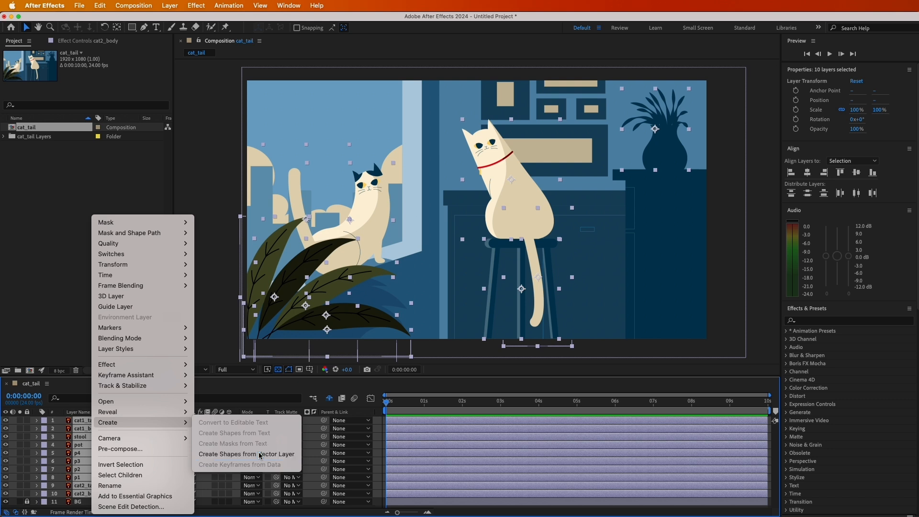
{"action": "left_click", "coordinate": [261, 455]}
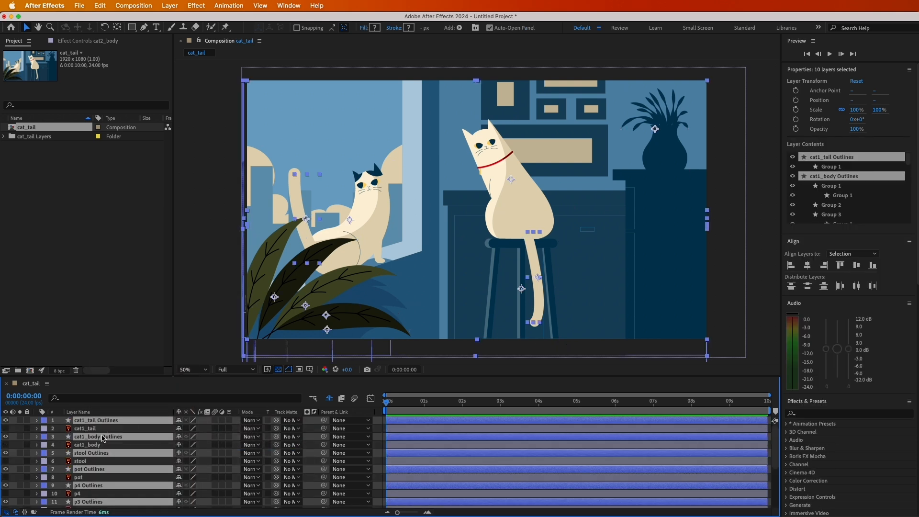
{"action": "left_click_drag", "start_coordinate": [101, 436], "coordinate": [102, 425]}
Mark the ten original vector layers from cat1_tail to cat2_body as shy to hide them, then deselect everything
{"action": "scroll", "coordinate": [173, 453], "scroll_direction": "down", "scroll_amount": 5}
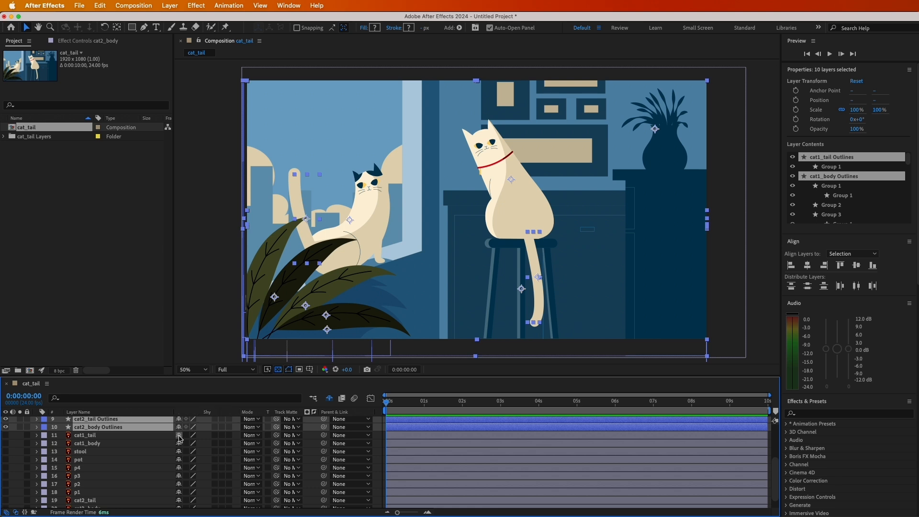
{"action": "left_click", "coordinate": [179, 436]}
{"action": "left_click", "coordinate": [179, 436]}
{"action": "left_click", "coordinate": [179, 436]}
{"action": "left_click", "coordinate": [179, 436]}
{"action": "left_click", "coordinate": [179, 435]}
{"action": "left_click", "coordinate": [179, 435]}
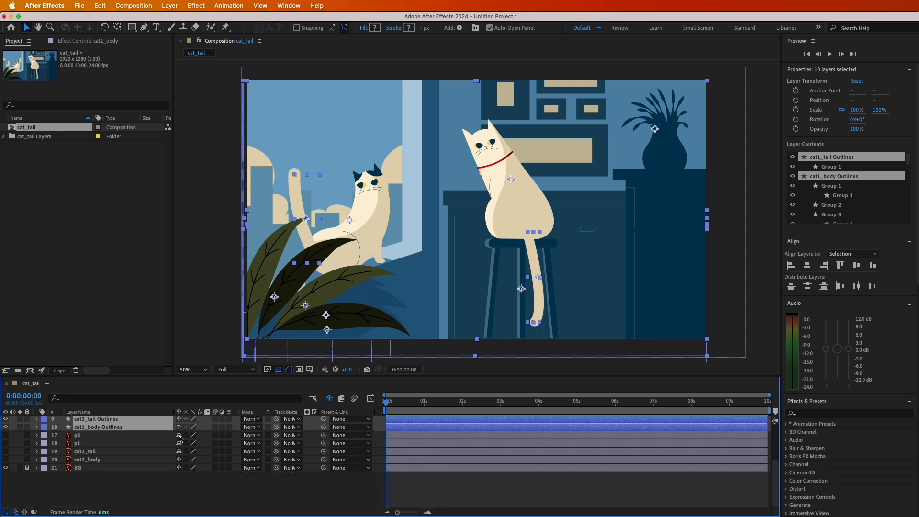
{"action": "left_click", "coordinate": [179, 435]}
{"action": "left_click", "coordinate": [179, 436]}
{"action": "left_click", "coordinate": [179, 436]}
{"action": "left_click", "coordinate": [179, 436]}
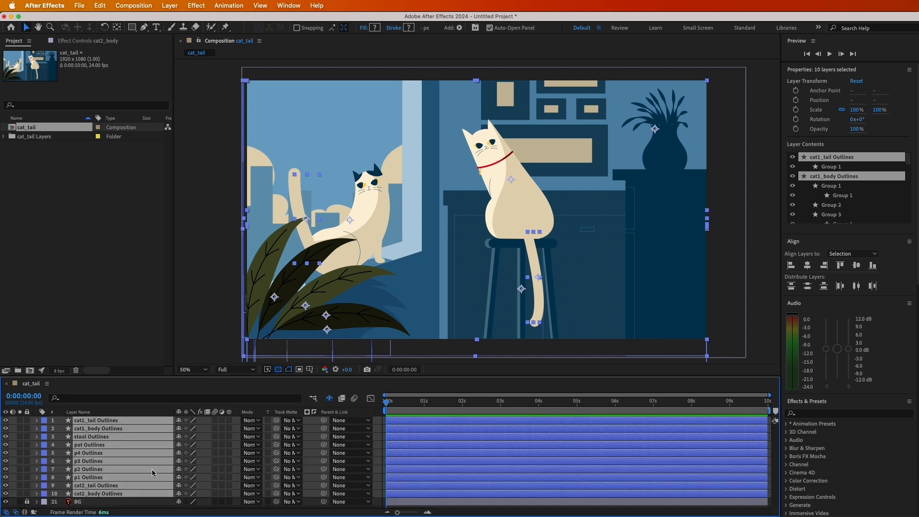
{"action": "left_click", "coordinate": [195, 336]}
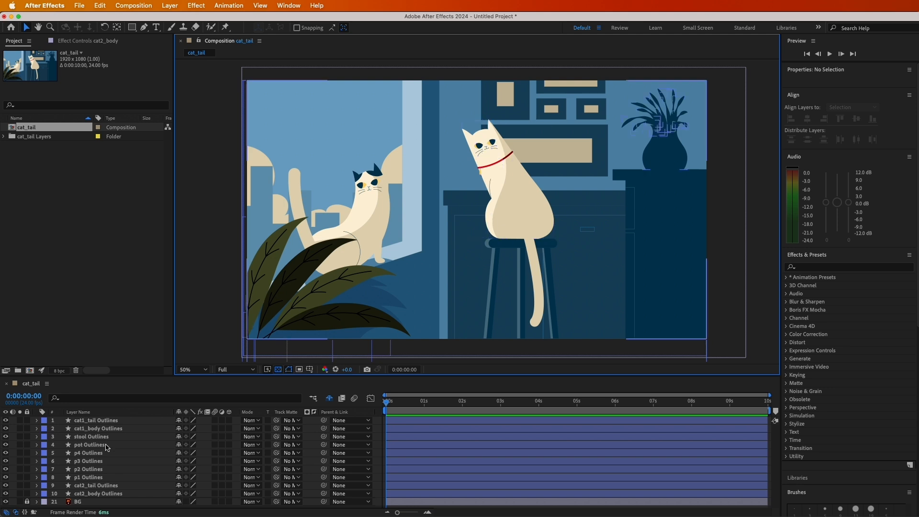
Expand the cat1_body Outlines layer and select its Contents as the destination for a new shape
{"action": "left_click", "coordinate": [97, 431]}
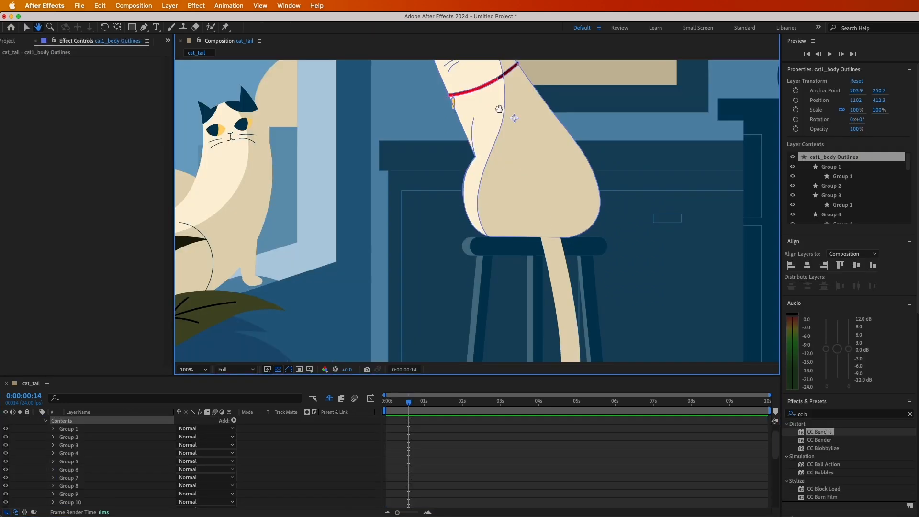
{"action": "scroll", "coordinate": [490, 268], "scroll_direction": "down", "scroll_amount": 2}
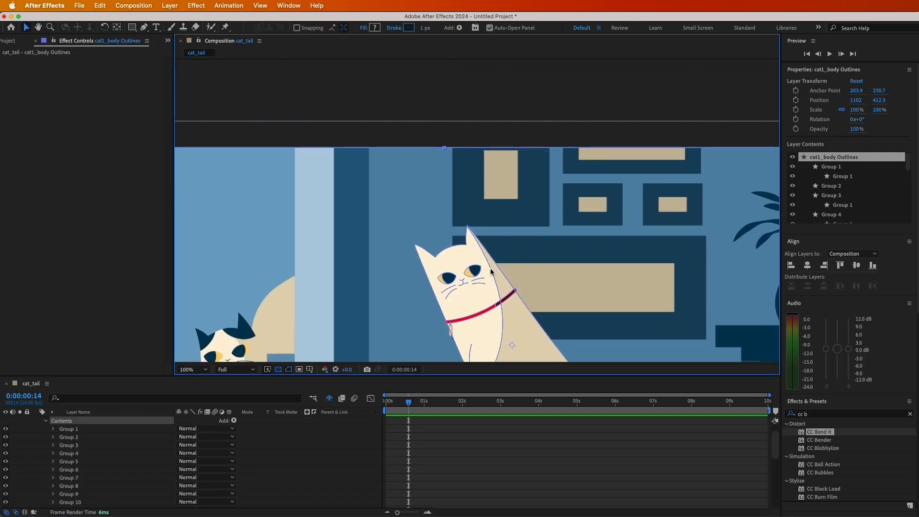
{"action": "scroll", "coordinate": [491, 272], "scroll_direction": "up", "scroll_amount": 3}
{"action": "key", "text": "space"}
{"action": "left_click_drag", "start_coordinate": [525, 314], "coordinate": [547, 204]}
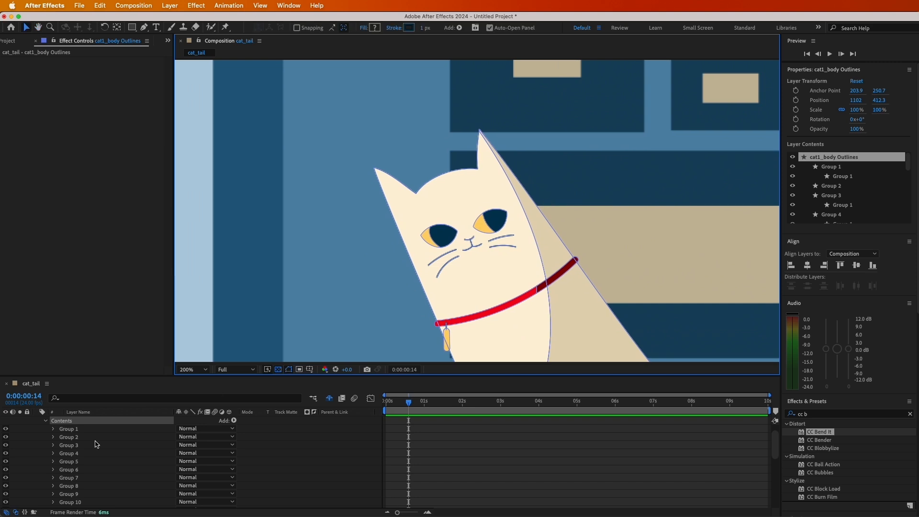
{"action": "left_click", "coordinate": [47, 421]}
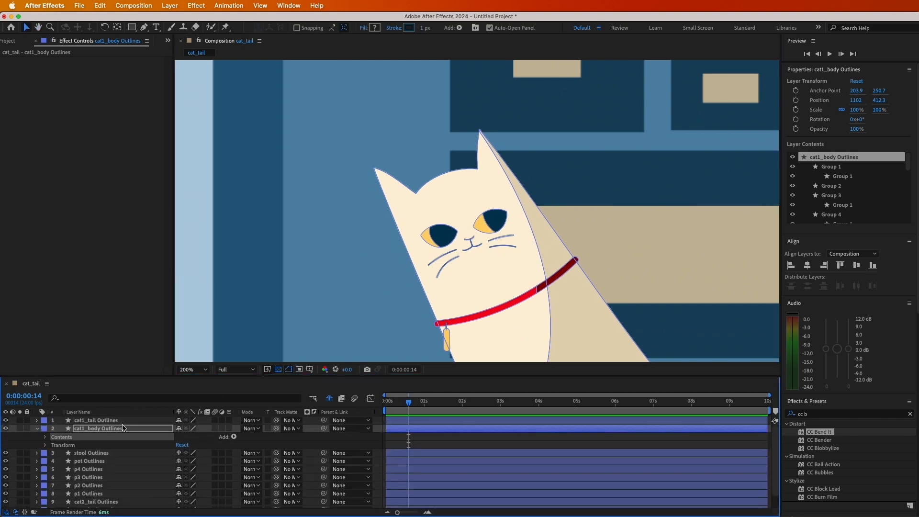
{"action": "left_click", "coordinate": [116, 431]}
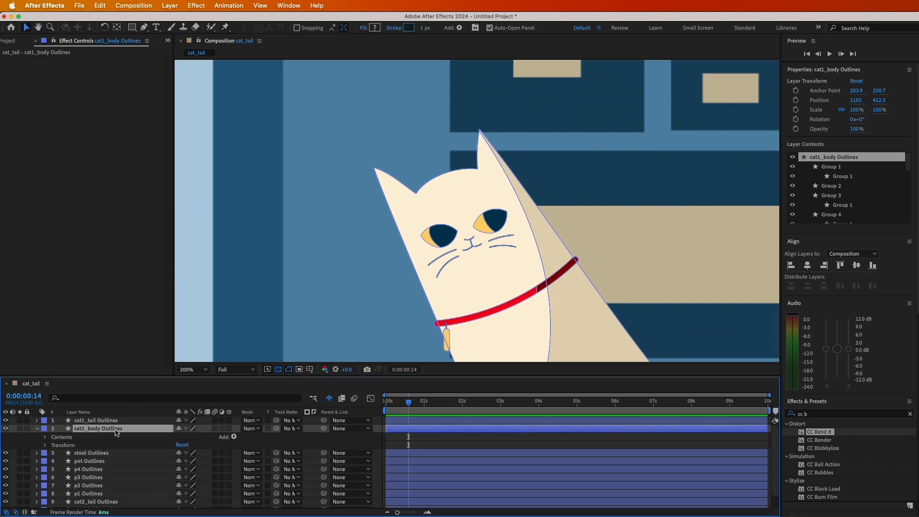
{"action": "left_click", "coordinate": [45, 438]}
{"action": "left_click", "coordinate": [63, 421]}
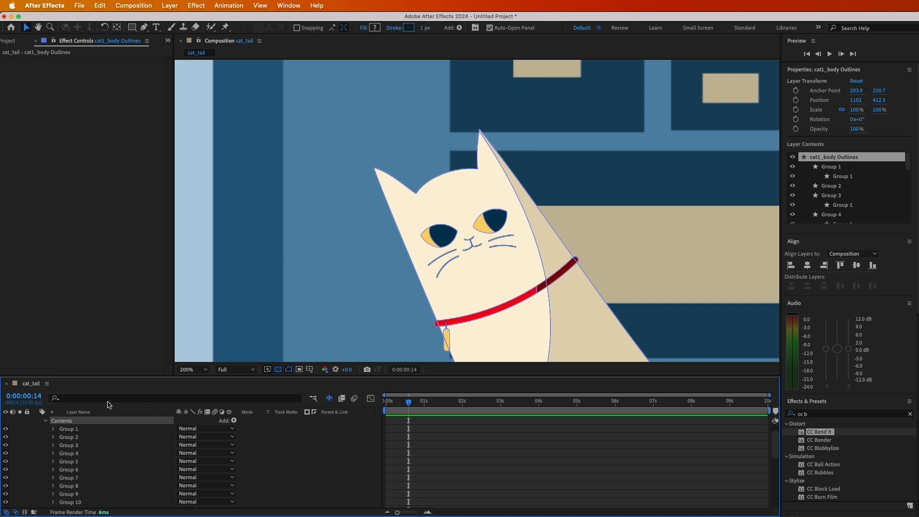
{"action": "key", "text": "period"}
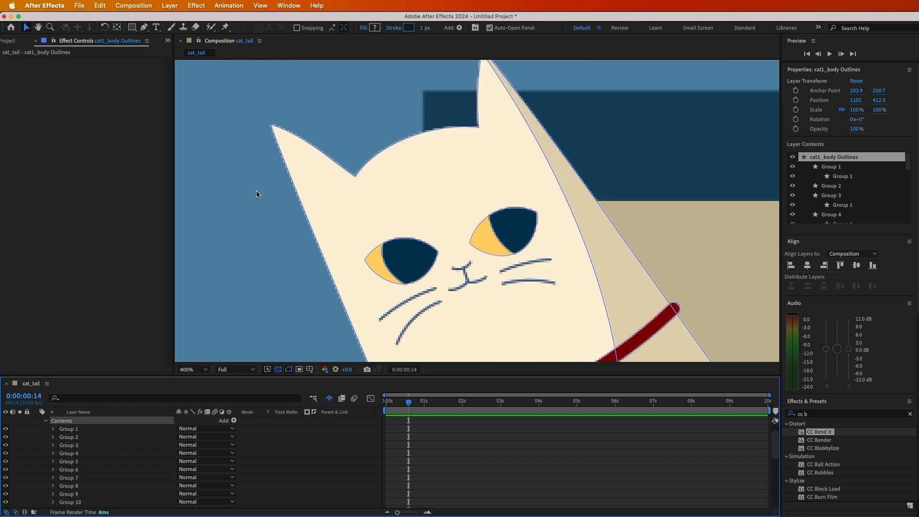
Draw a closed, curved eyelid shape with the Pen tool over the sitting cat's eye nearest the face's outer edge
{"action": "left_click", "coordinate": [144, 27]}
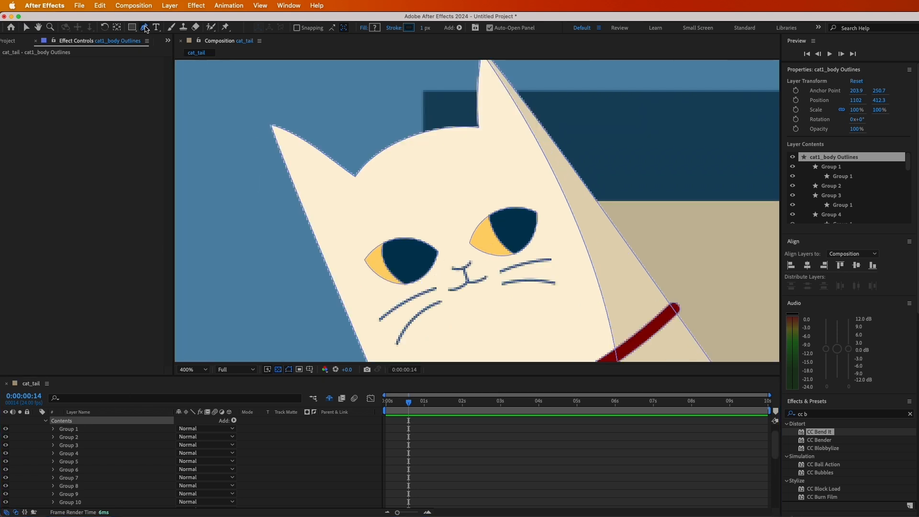
{"action": "left_click", "coordinate": [358, 253]}
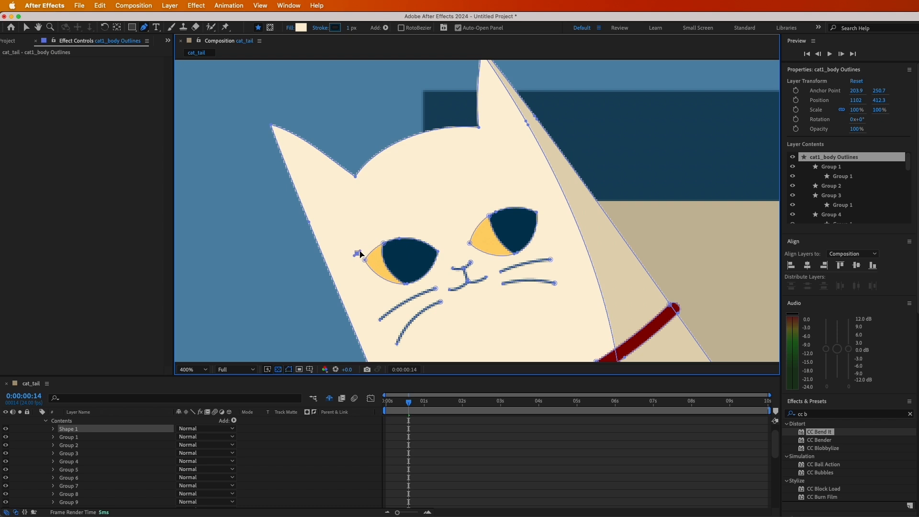
{"action": "left_click_drag", "start_coordinate": [395, 230], "coordinate": [415, 232]}
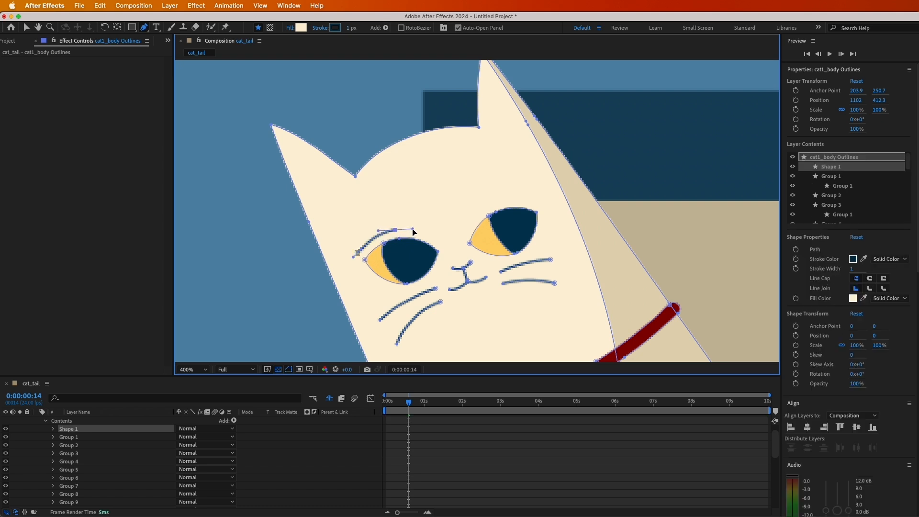
{"action": "left_click", "coordinate": [444, 249]}
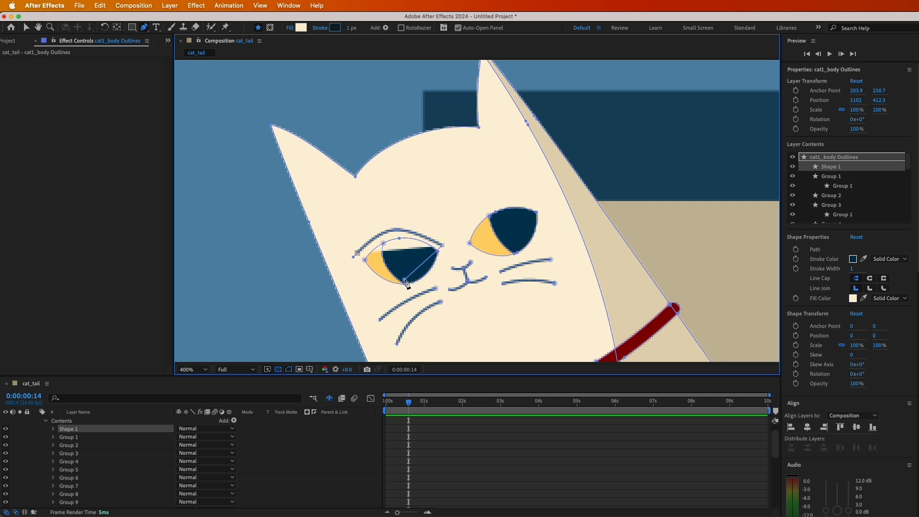
{"action": "left_click_drag", "start_coordinate": [406, 280], "coordinate": [381, 286]}
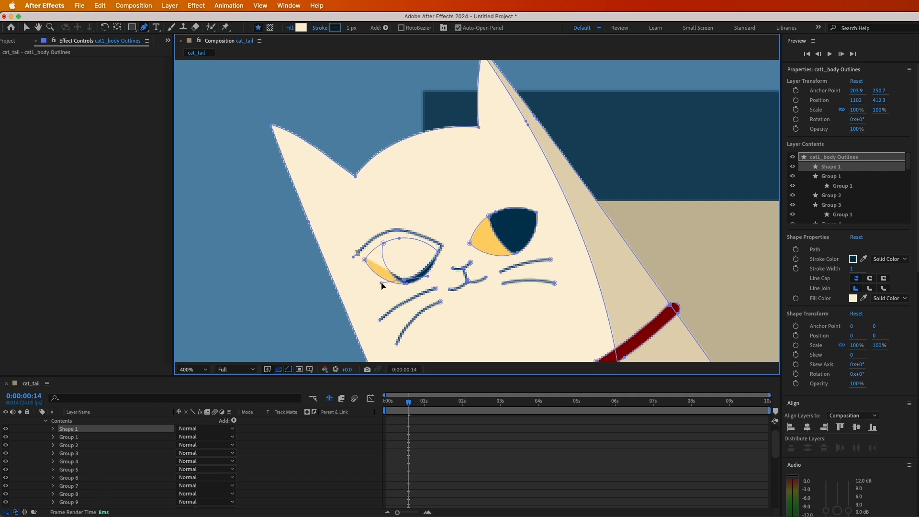
{"action": "left_click", "coordinate": [358, 253]}
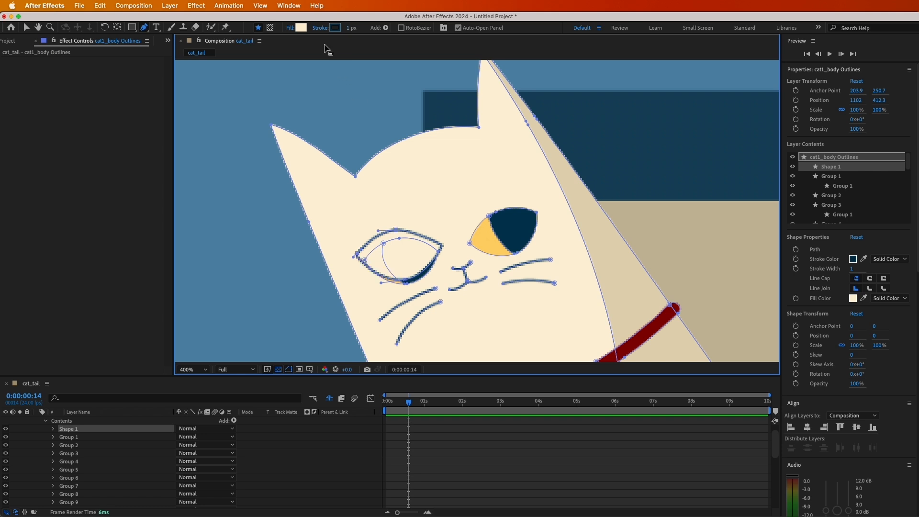
Set the eyelid shape's stroke to None
{"action": "left_click", "coordinate": [321, 30]}
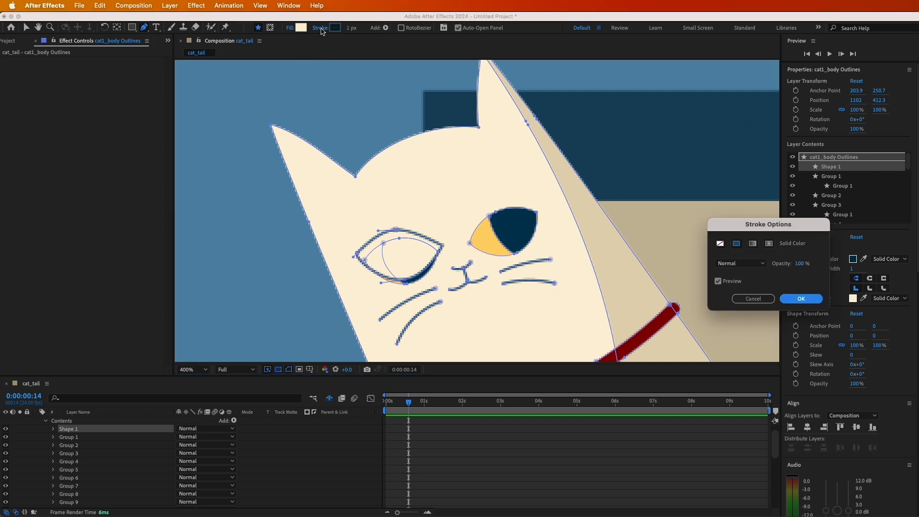
{"action": "left_click", "coordinate": [721, 244]}
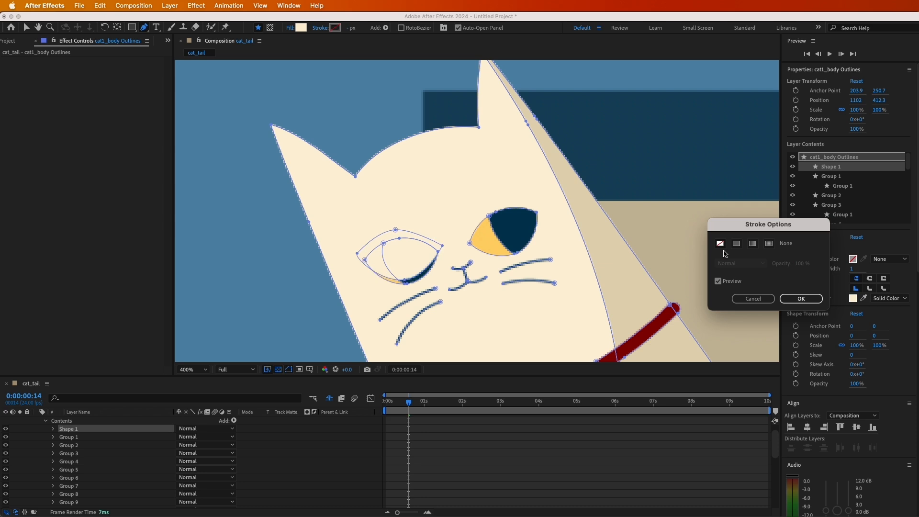
{"action": "left_click", "coordinate": [801, 299]}
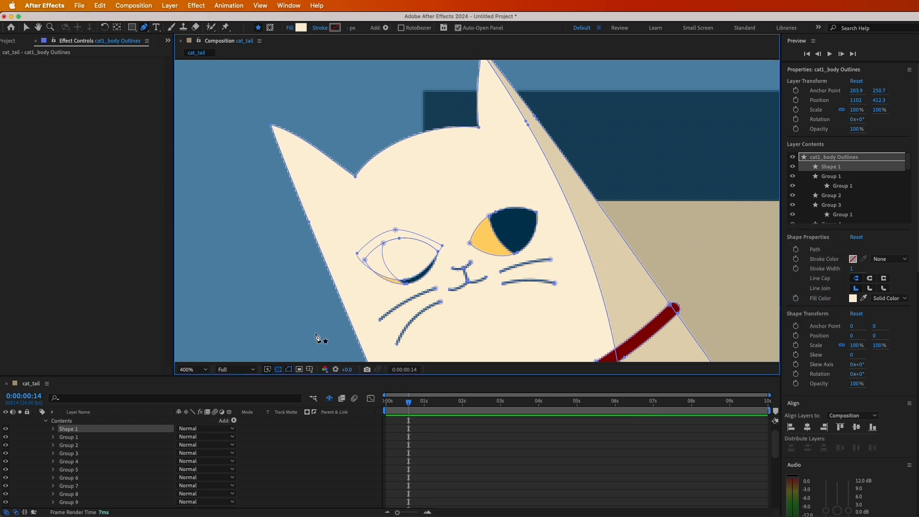
Expand the eyelid shape's Path 1 and add a Path keyframe at 0:00:00:14
{"action": "left_click", "coordinate": [53, 429]}
{"action": "left_click", "coordinate": [62, 438]}
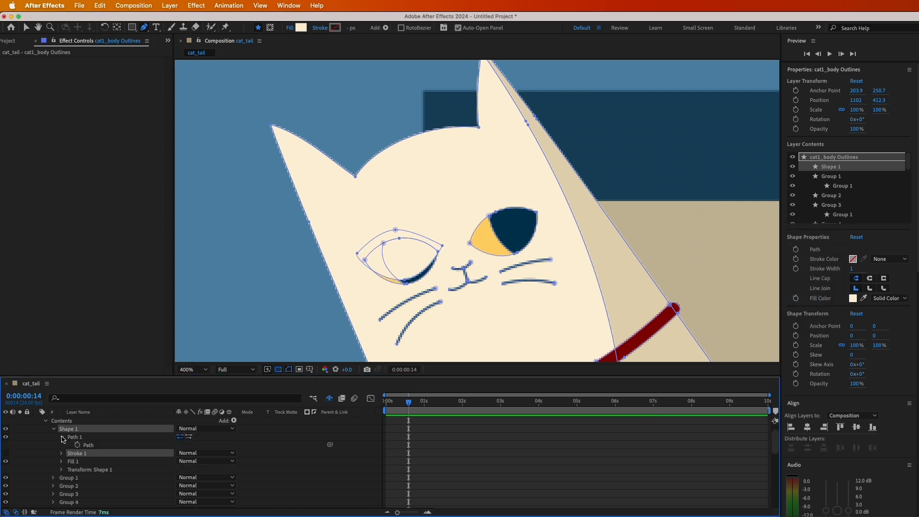
{"action": "left_click", "coordinate": [88, 446]}
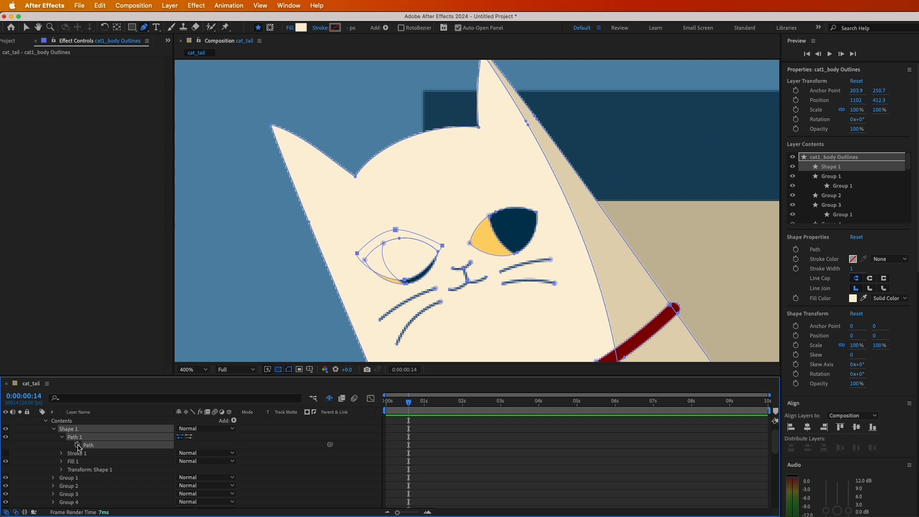
{"action": "left_click", "coordinate": [78, 446]}
At 0:00:00:12, raise only the eyelid's lower curve point to just beneath its upper edge to keyframe the open eye
{"action": "left_click_drag", "start_coordinate": [410, 406], "coordinate": [406, 406]}
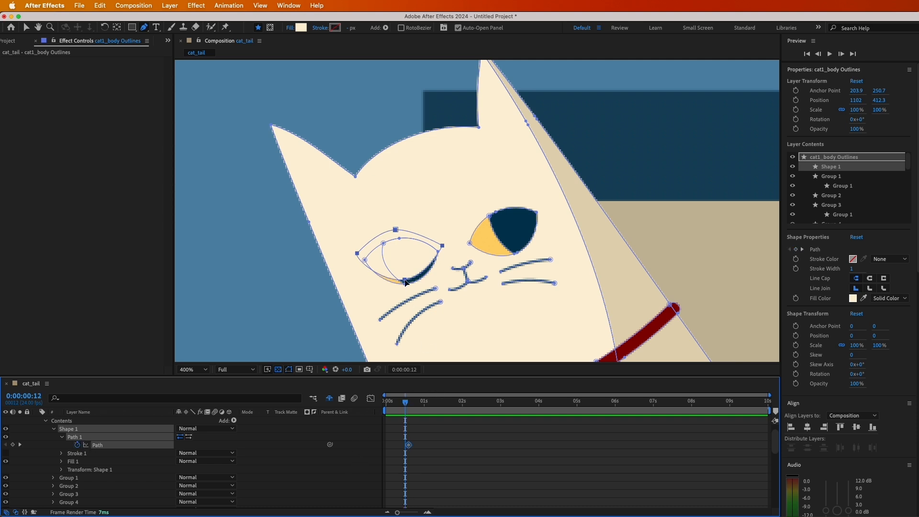
{"action": "left_click_drag", "start_coordinate": [405, 283], "coordinate": [406, 280]}
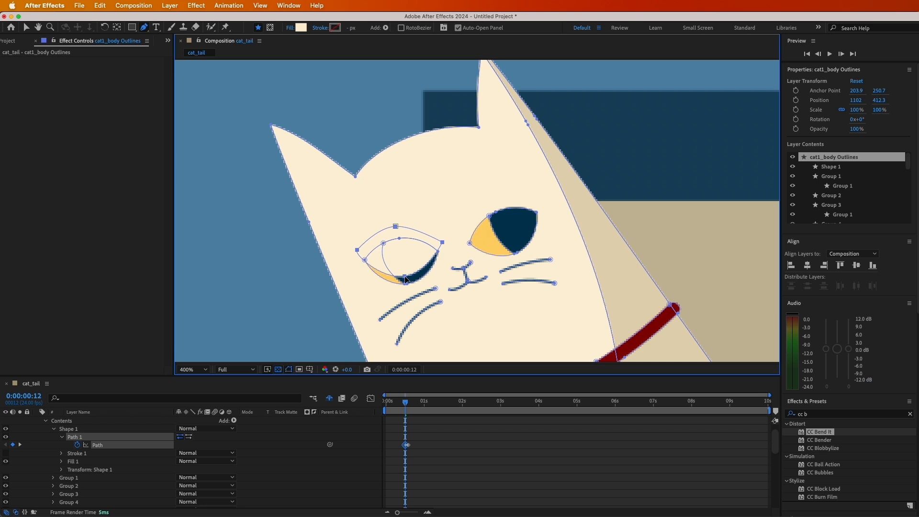
{"action": "key", "text": "super+z"}
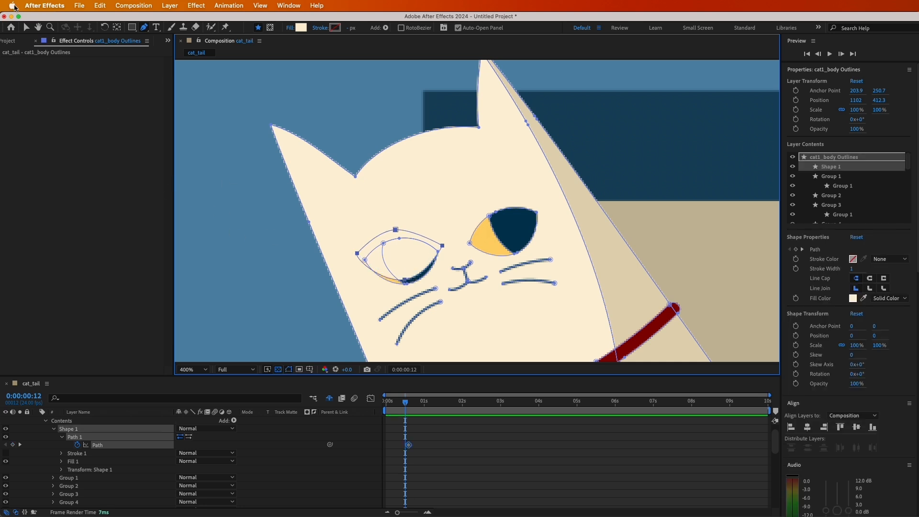
{"action": "left_click", "coordinate": [27, 28]}
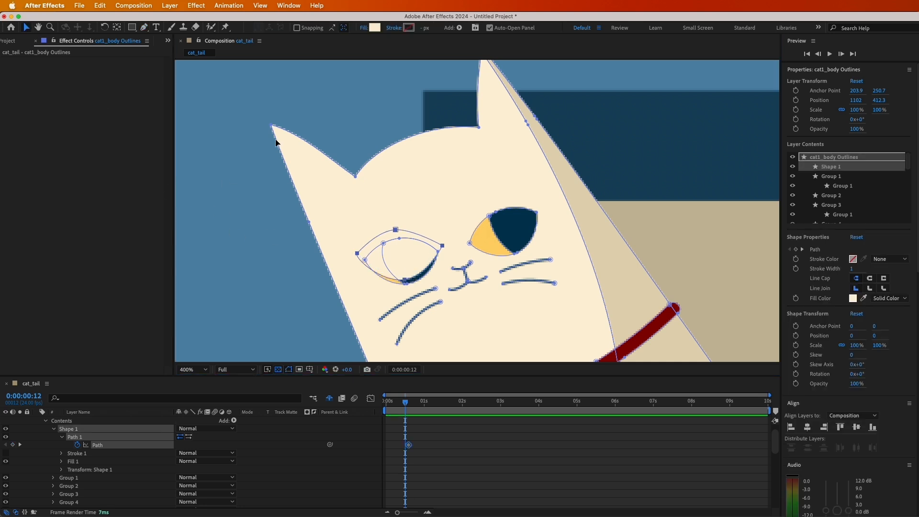
{"action": "left_click", "coordinate": [406, 282]}
{"action": "left_click_drag", "start_coordinate": [406, 282], "coordinate": [398, 238]}
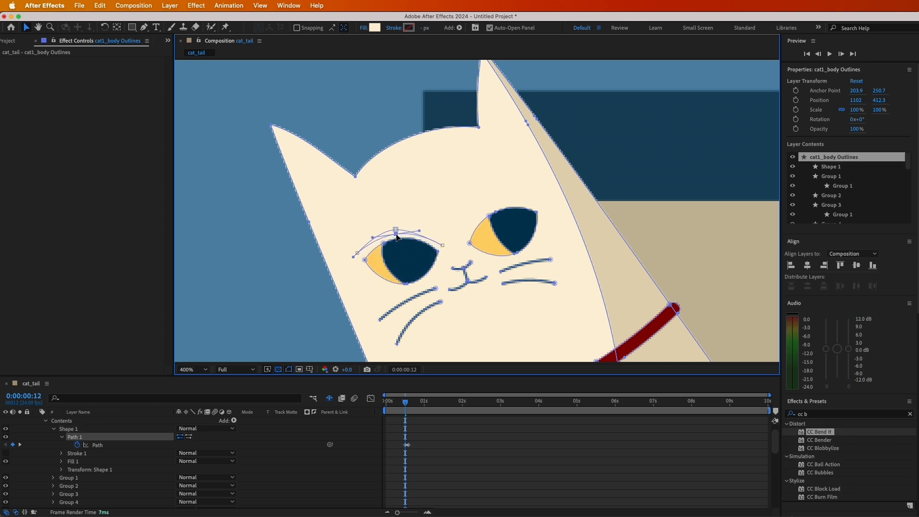
Copy the open-eye Path keyframe from 0:00:00:12 to 0:00:00:16 and return the playhead to 0:00:00:11
{"action": "left_click", "coordinate": [407, 411]}
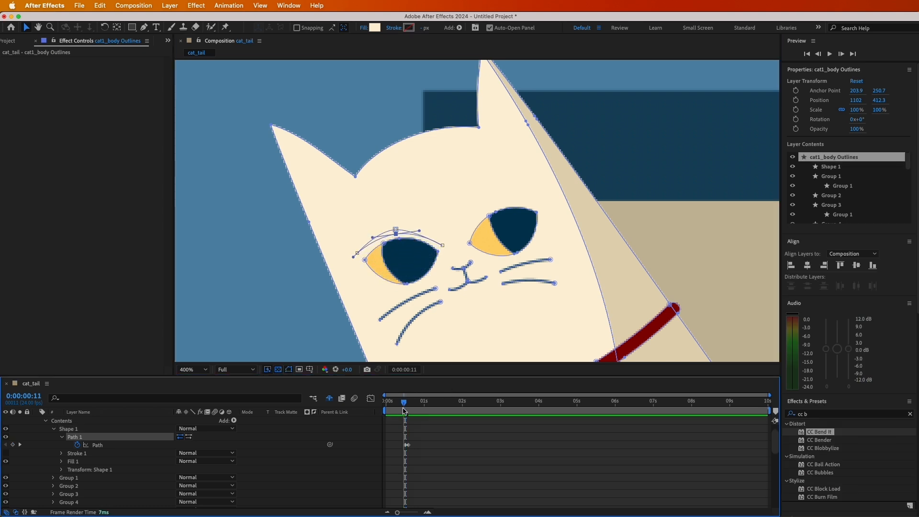
{"action": "left_click_drag", "start_coordinate": [407, 410], "coordinate": [412, 411]}
{"action": "left_click", "coordinate": [407, 446]}
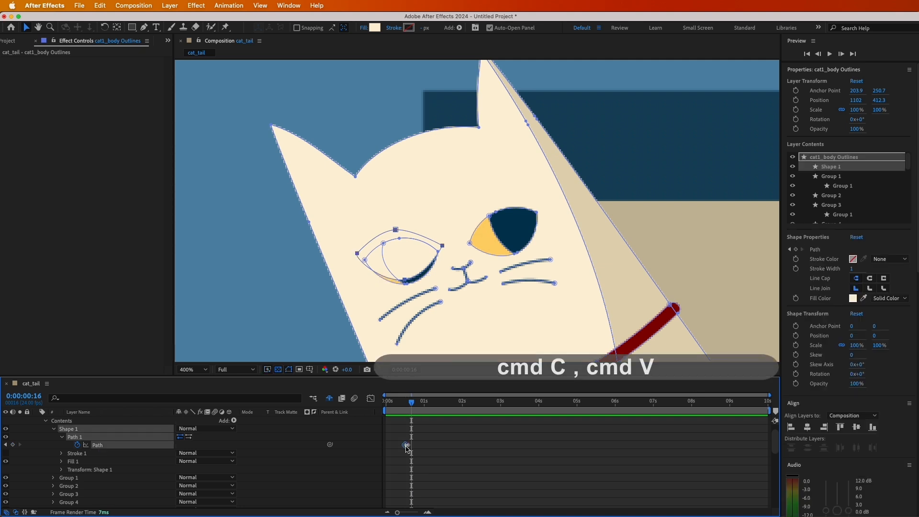
{"action": "key", "text": "super+c"}
{"action": "key", "text": "super+v"}
{"action": "left_click", "coordinate": [404, 411]}
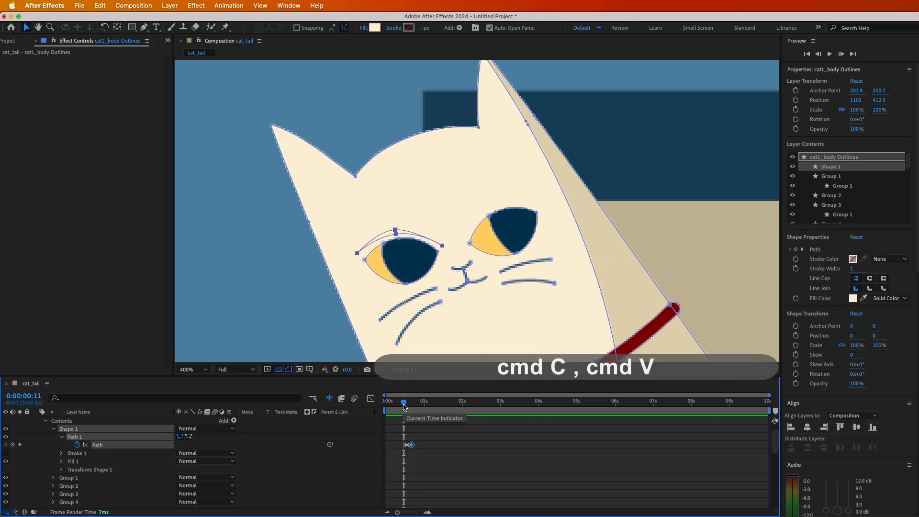
Preview the first blink and, at 0:00:00:14 in the body layer's contents, draw a closed four-point eyelid shape over the sitting cat's other eye
{"action": "key", "text": "space"}
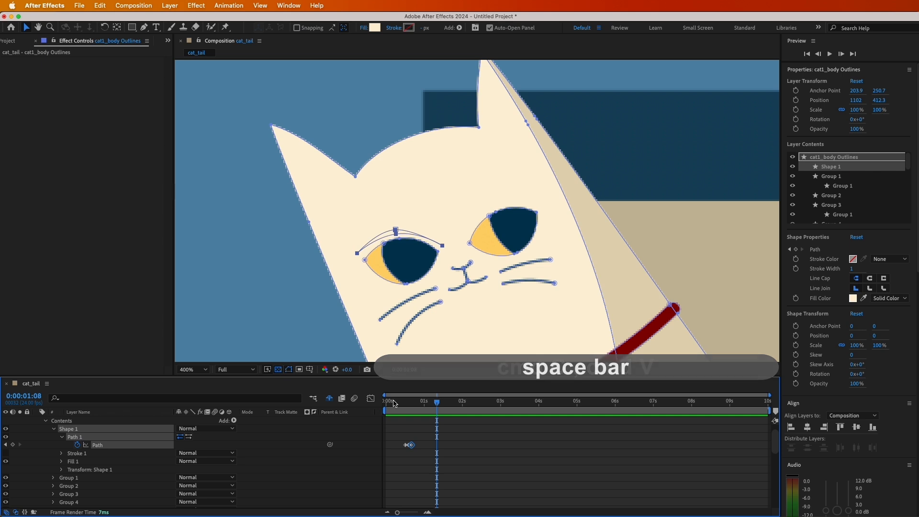
{"action": "left_click", "coordinate": [67, 423]}
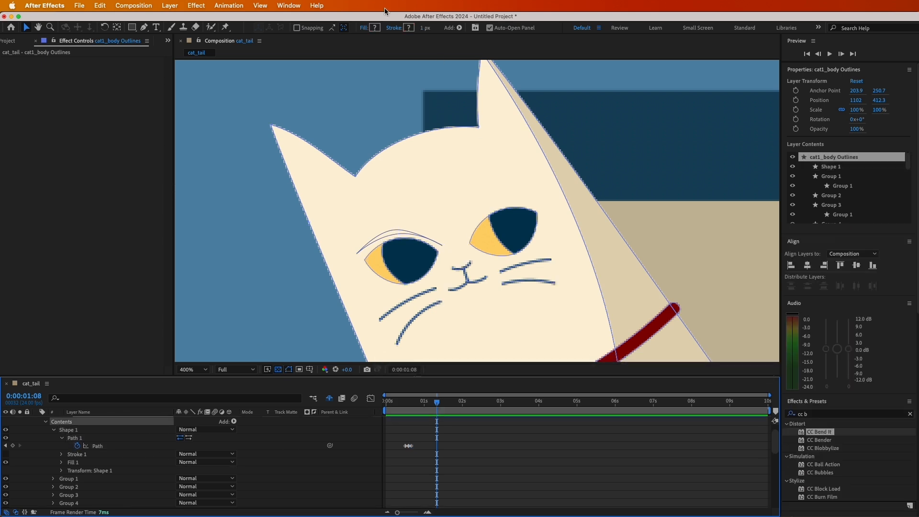
{"action": "left_click", "coordinate": [144, 27]}
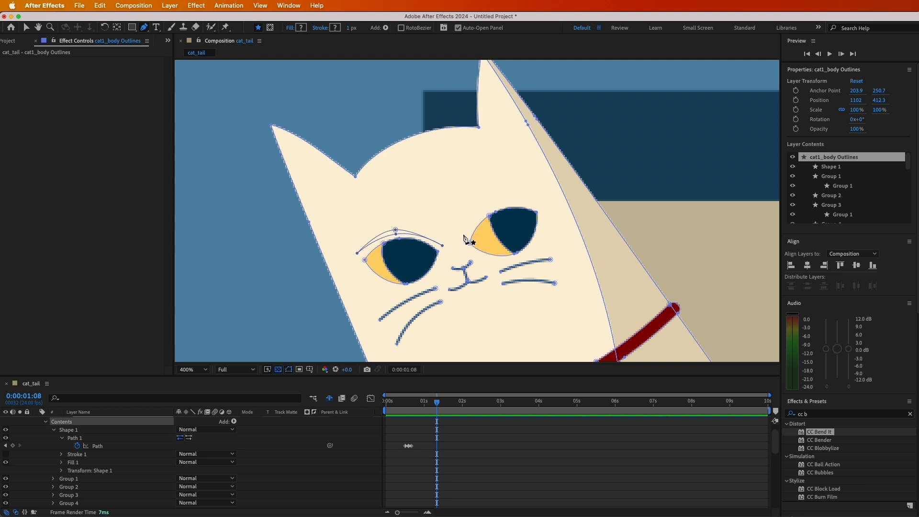
{"action": "left_click", "coordinate": [407, 405]}
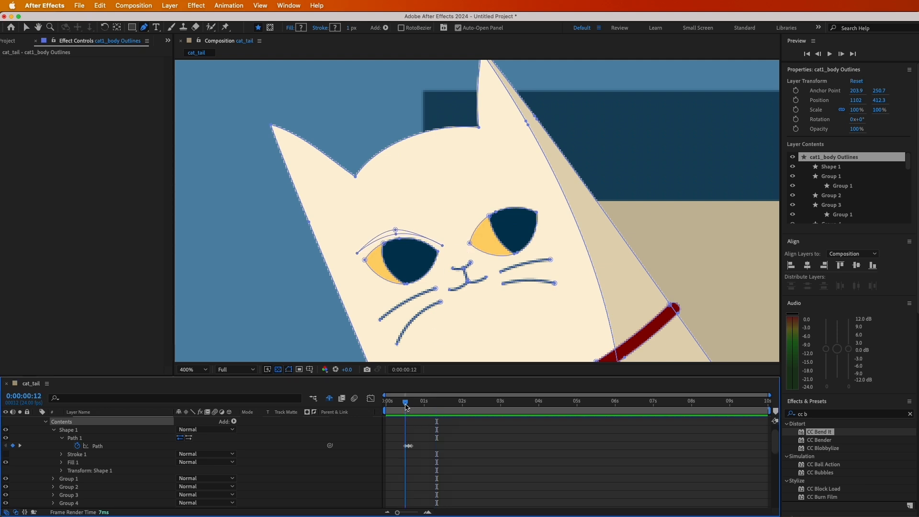
{"action": "left_click", "coordinate": [409, 405]}
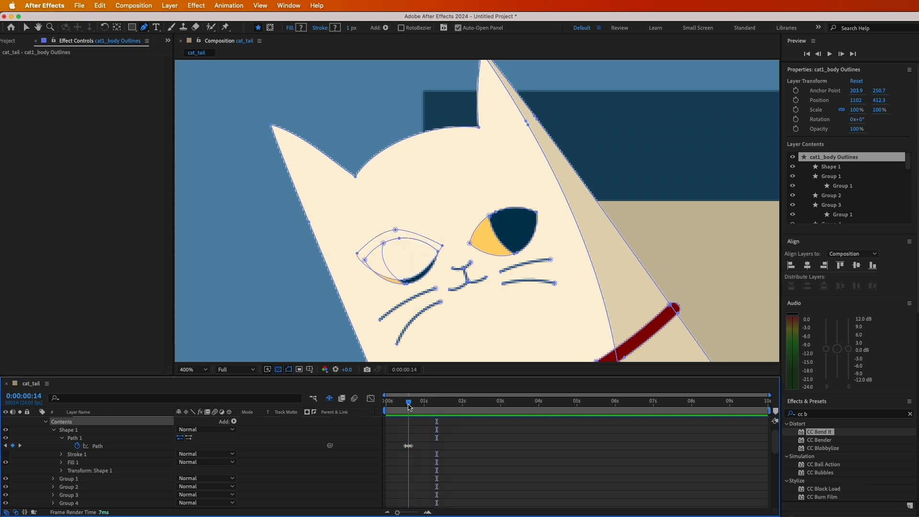
{"action": "left_click", "coordinate": [465, 236]}
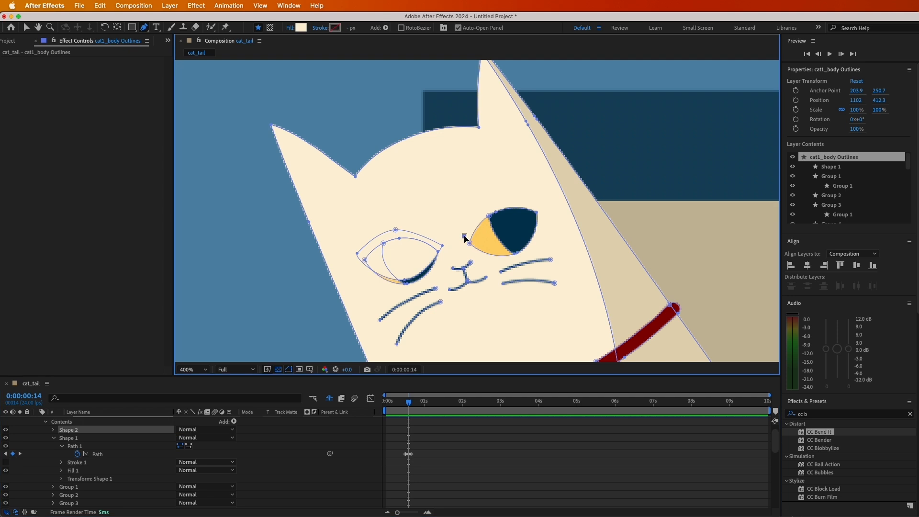
{"action": "left_click_drag", "start_coordinate": [491, 202], "coordinate": [508, 197]}
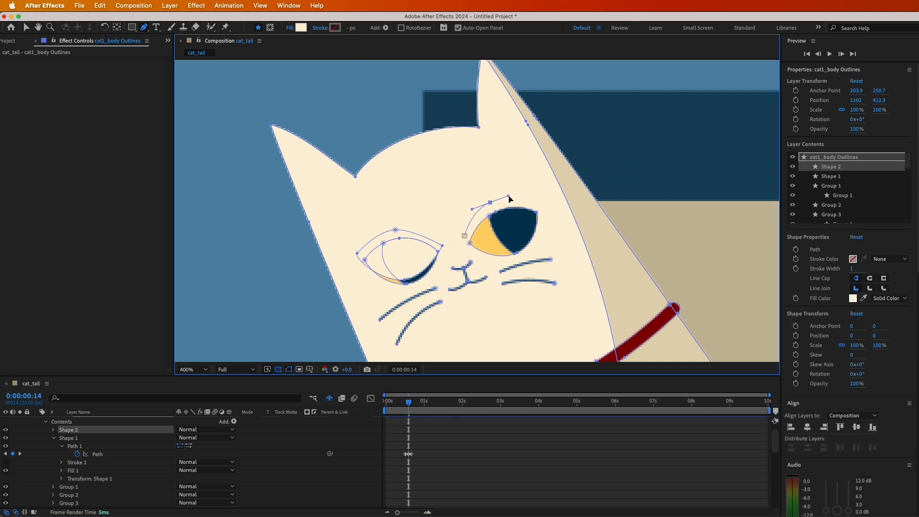
{"action": "left_click", "coordinate": [537, 205]}
{"action": "left_click_drag", "start_coordinate": [516, 253], "coordinate": [498, 259]}
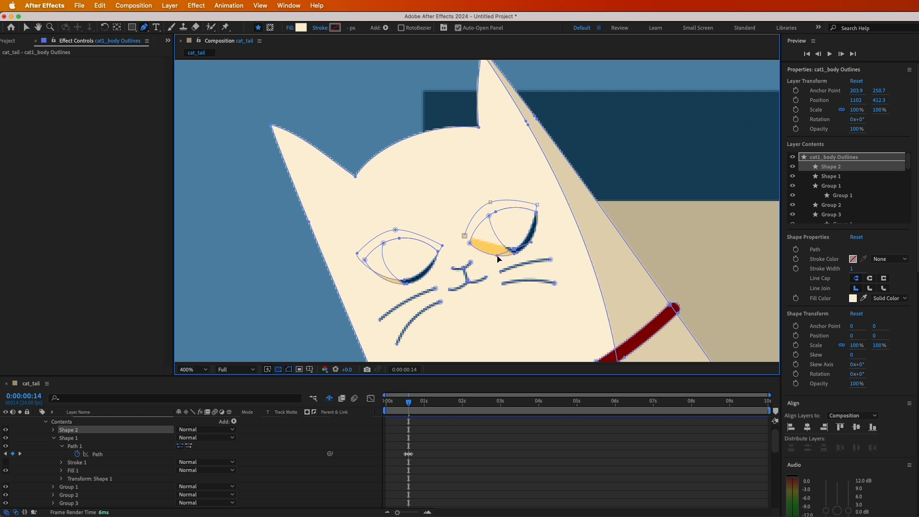
{"action": "left_click", "coordinate": [465, 237]}
Adjust the new eyelid's inner corner and lower curve point so the shape covers the whole eye
{"action": "left_click", "coordinate": [26, 27]}
{"action": "left_click_drag", "start_coordinate": [457, 232], "coordinate": [487, 259]}
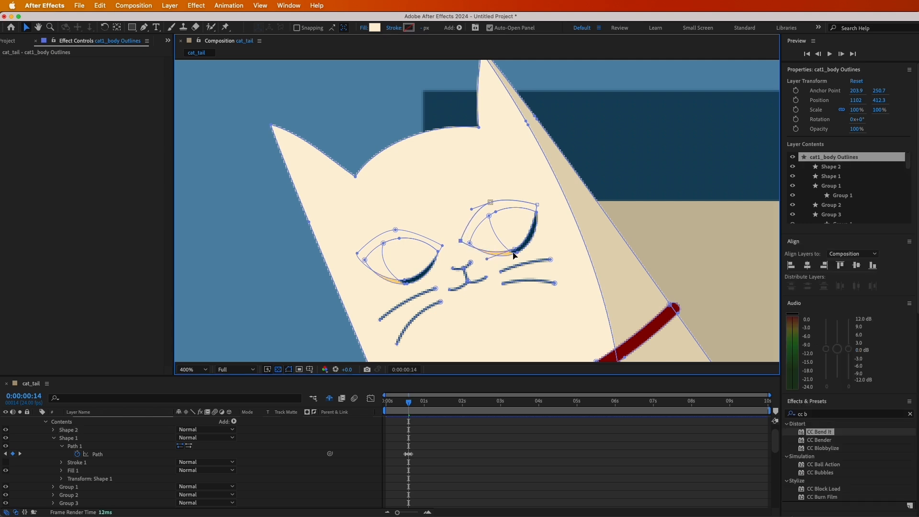
{"action": "left_click", "coordinate": [515, 251]}
Expand Path 1 of Shape 2 and add a Path keyframe at 0:00:00:14
{"action": "left_click", "coordinate": [53, 430]}
{"action": "left_click", "coordinate": [61, 439]}
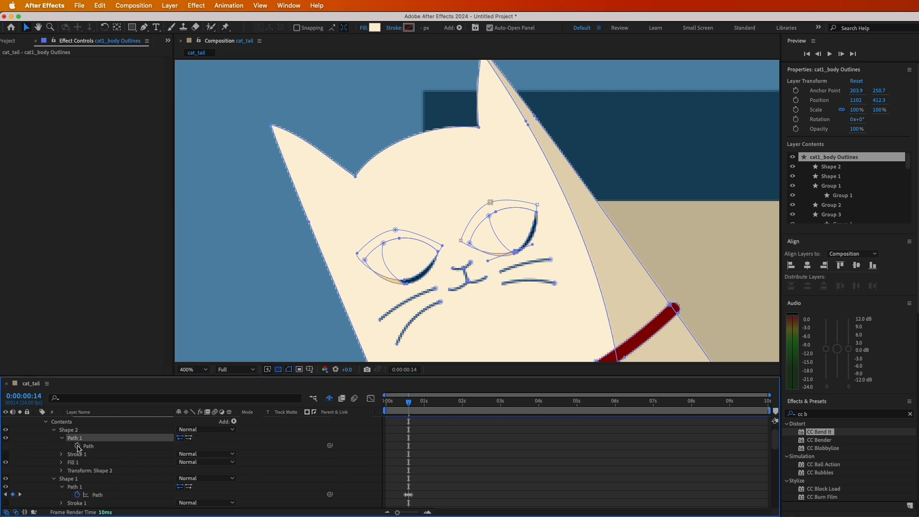
{"action": "left_click", "coordinate": [78, 447]}
At 0:00:00:12, raise the second eyelid's lower curve point to just beneath its upper edge to keyframe the open eye
{"action": "key", "text": "Page_Up"}
{"action": "key", "text": "Page_Up"}
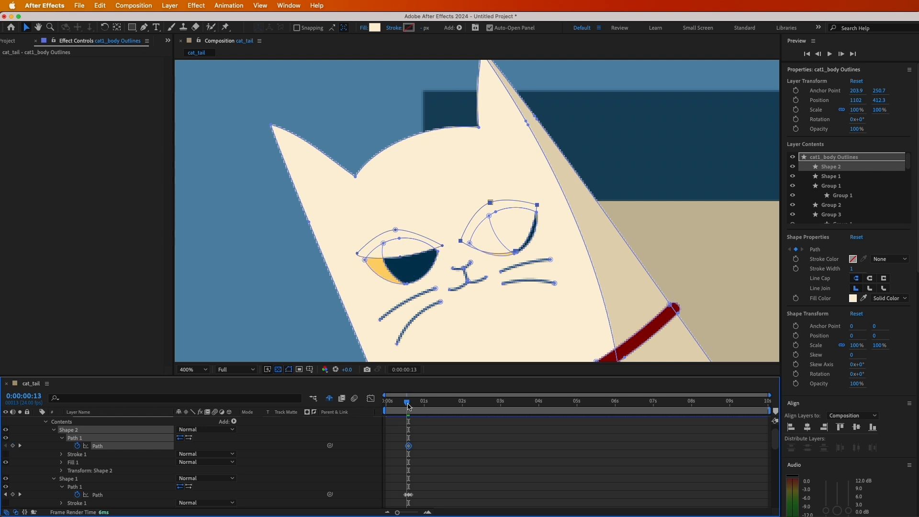
{"action": "left_click", "coordinate": [516, 252]}
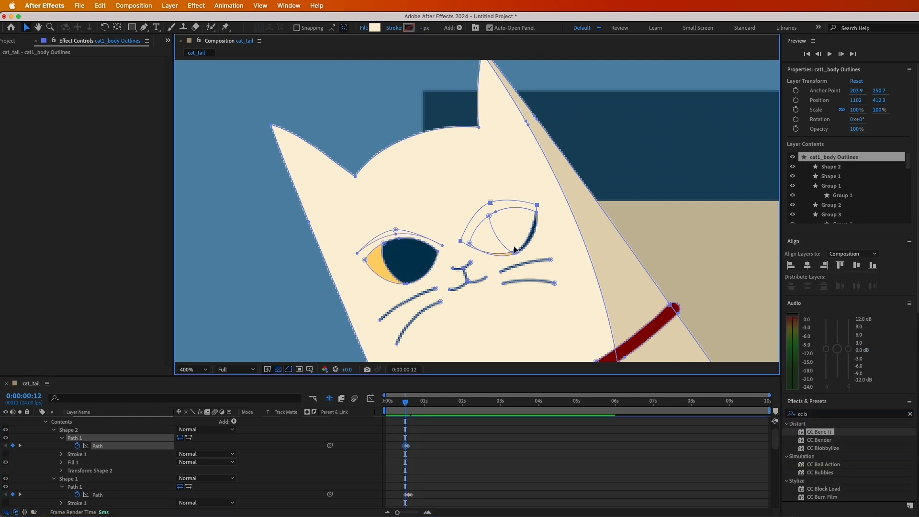
{"action": "left_click_drag", "start_coordinate": [507, 243], "coordinate": [493, 210]}
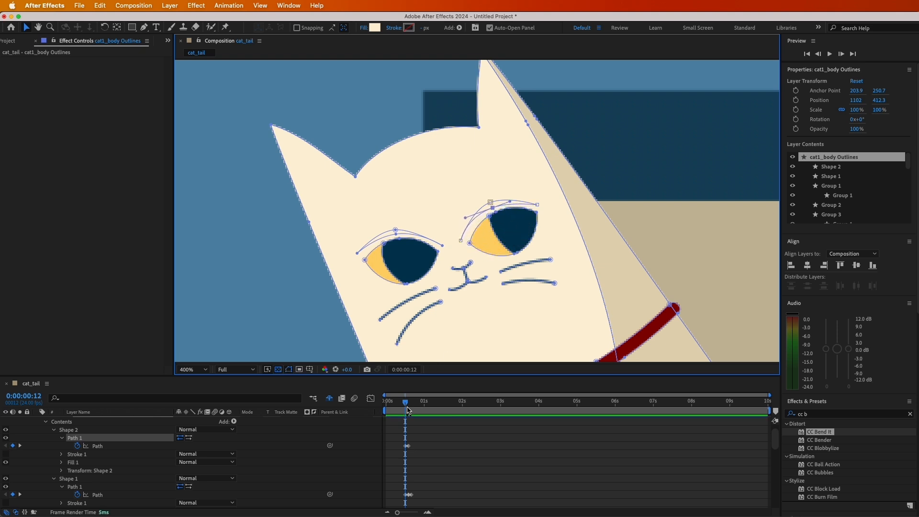
Copy Shape 2's open-eye Path keyframe from 0:00:00:12 to 0:00:00:16
{"action": "left_click_drag", "start_coordinate": [406, 404], "coordinate": [413, 404]}
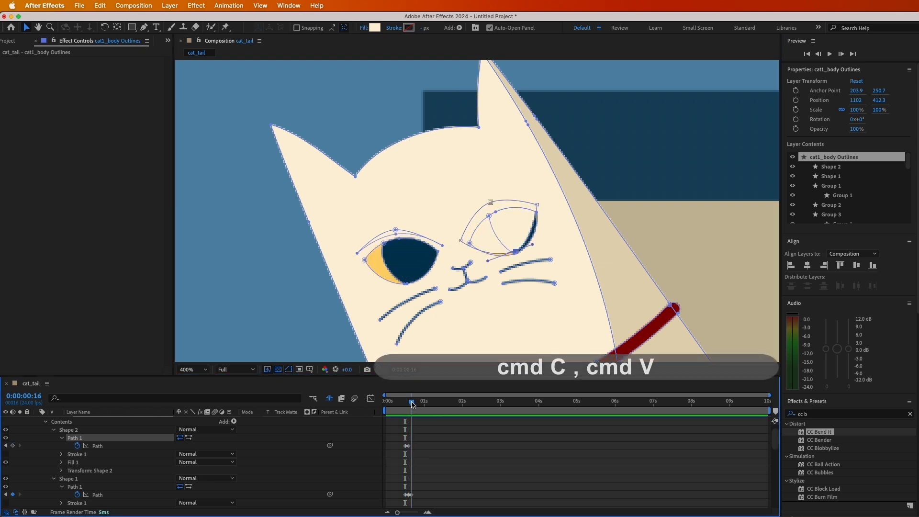
{"action": "left_click", "coordinate": [406, 446]}
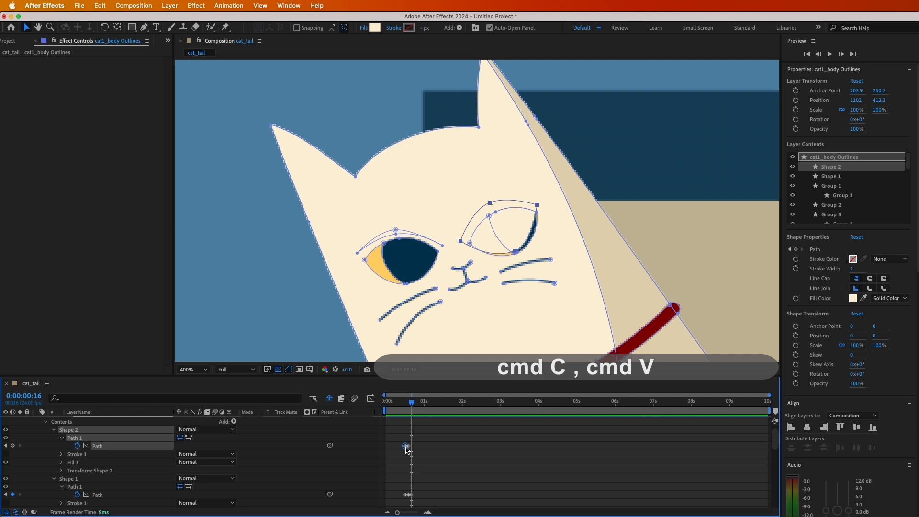
{"action": "key", "text": "super+c"}
{"action": "key", "text": "super+v"}
Preview the two-eye blink from just before its first keyframes with the whole scene in view
{"action": "left_click", "coordinate": [399, 405]}
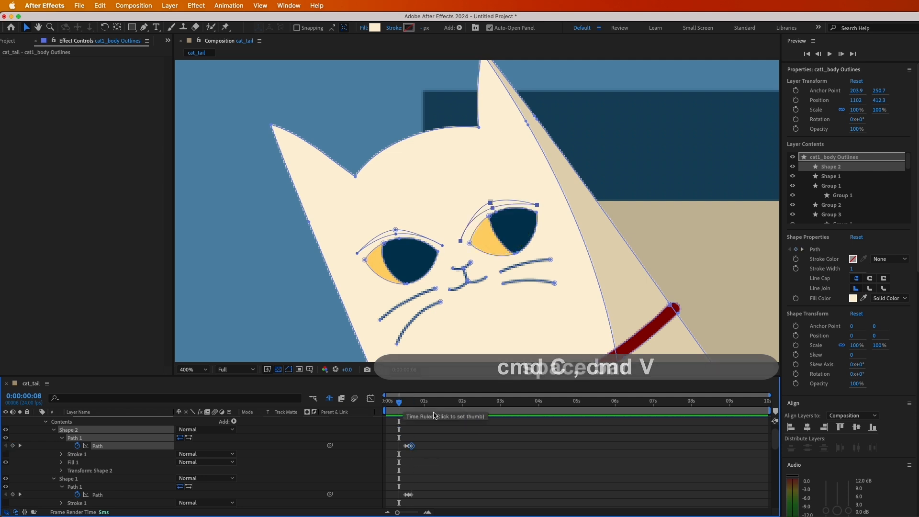
{"action": "key", "text": "space"}
{"action": "scroll", "coordinate": [464, 285], "scroll_direction": "down", "scroll_amount": 2}
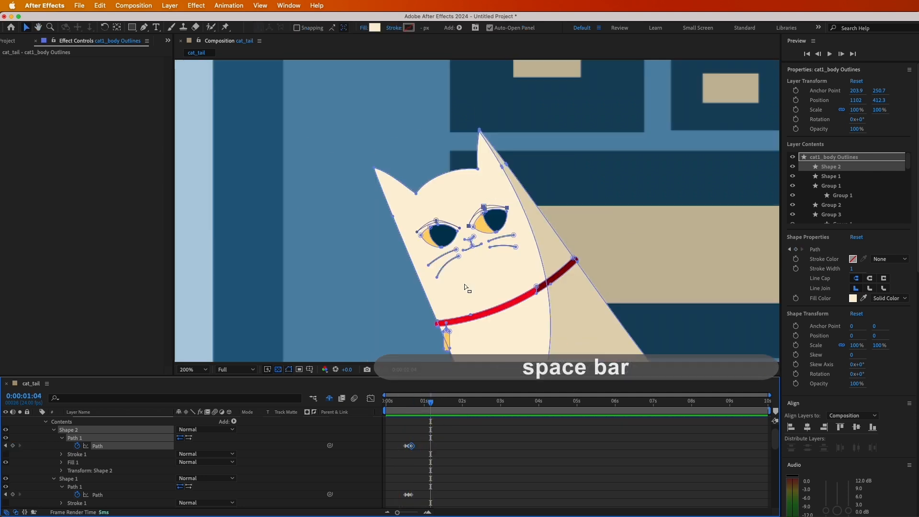
{"action": "scroll", "coordinate": [465, 284], "scroll_direction": "down", "scroll_amount": 4}
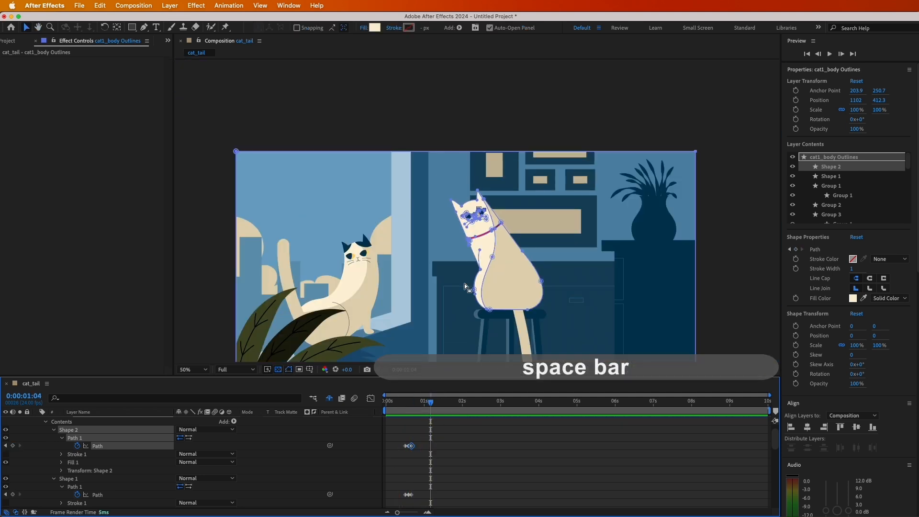
{"action": "left_click", "coordinate": [717, 320]}
{"action": "left_click", "coordinate": [401, 401]}
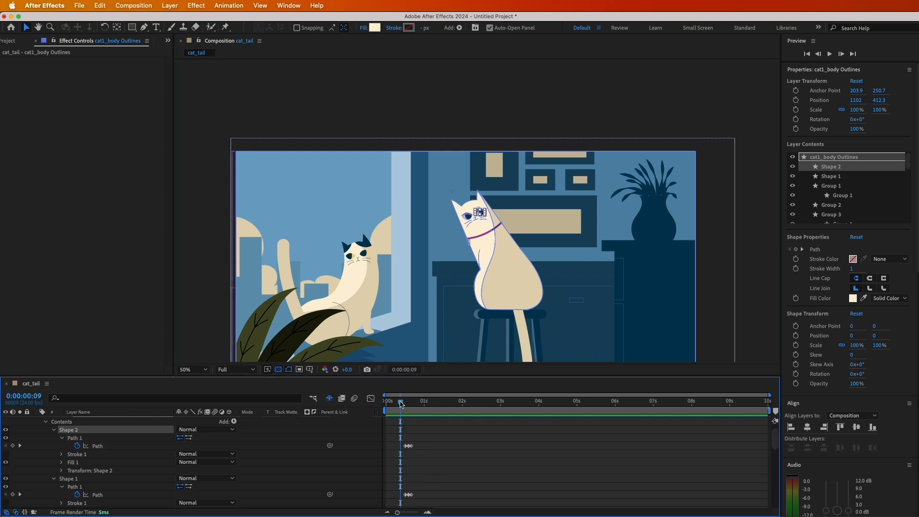
{"action": "left_click", "coordinate": [428, 283]}
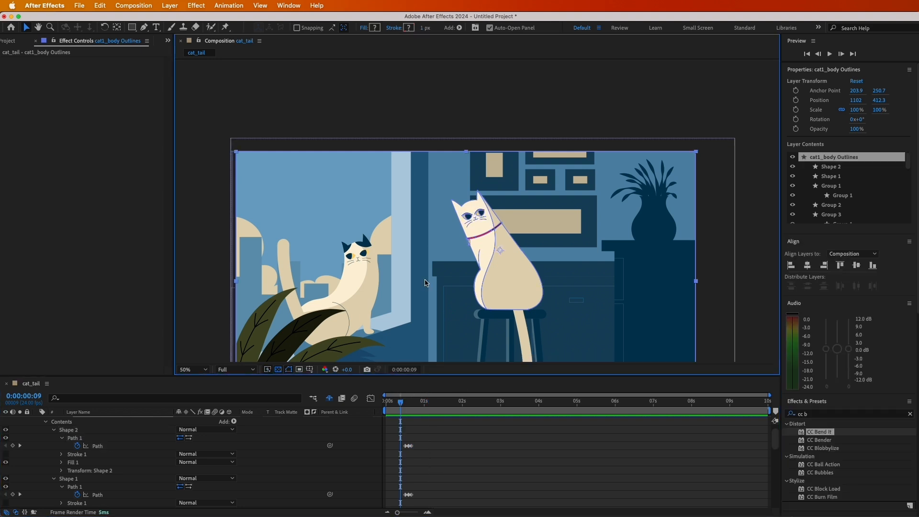
{"action": "key", "text": "space"}
{"action": "key", "text": "space"}
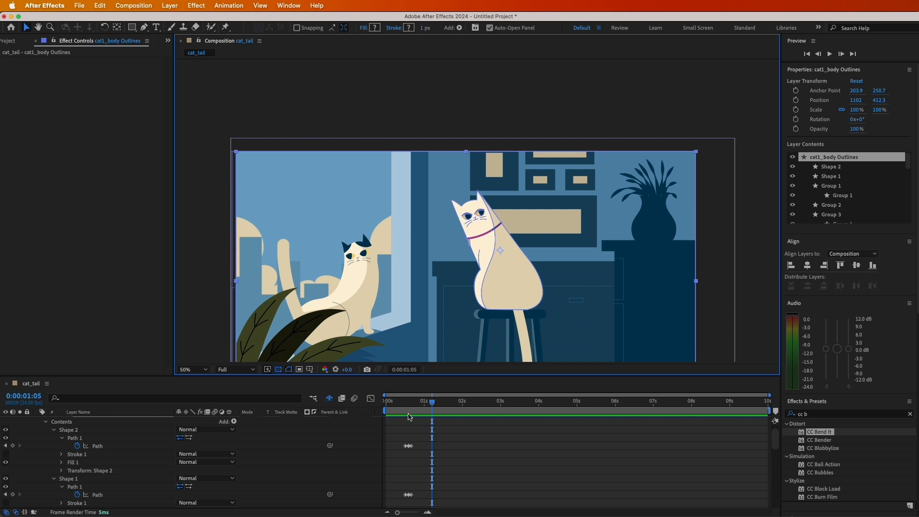
Deselect the eyelid path and collapse the cat1_body Outlines layer
{"action": "left_click", "coordinate": [75, 439]}
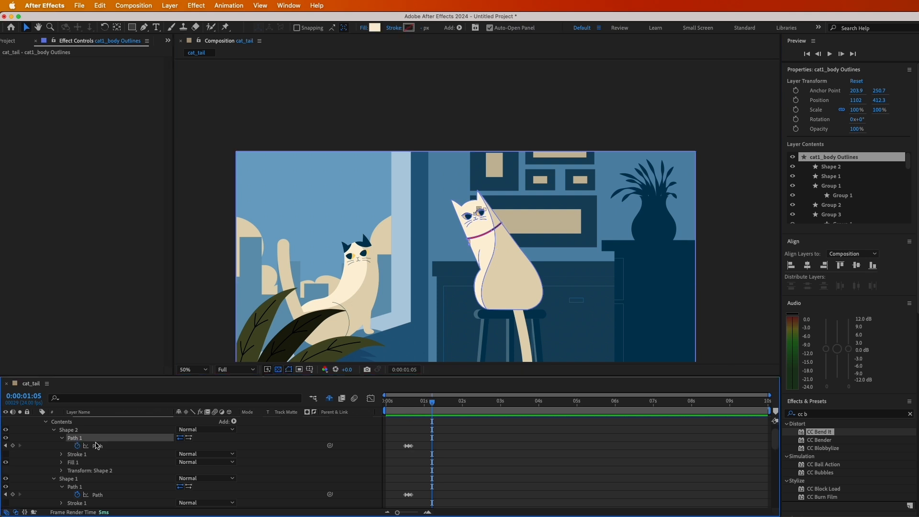
{"action": "left_click", "coordinate": [97, 446]}
{"action": "left_click", "coordinate": [517, 118]}
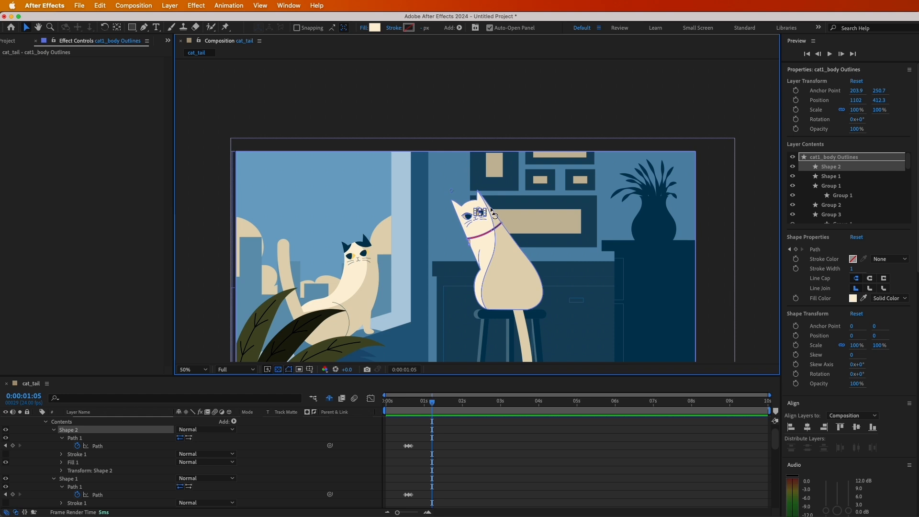
{"action": "scroll", "coordinate": [491, 209], "scroll_direction": "up", "scroll_amount": 2}
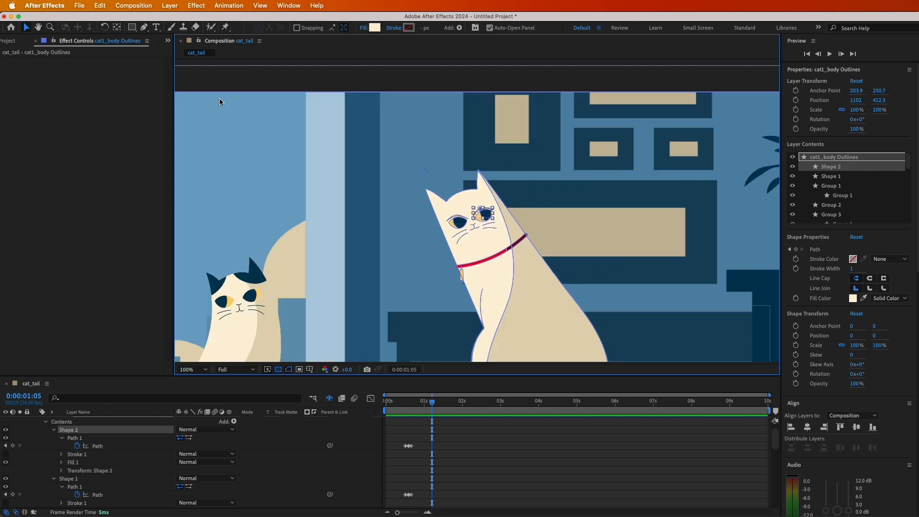
{"action": "left_click", "coordinate": [485, 472]}
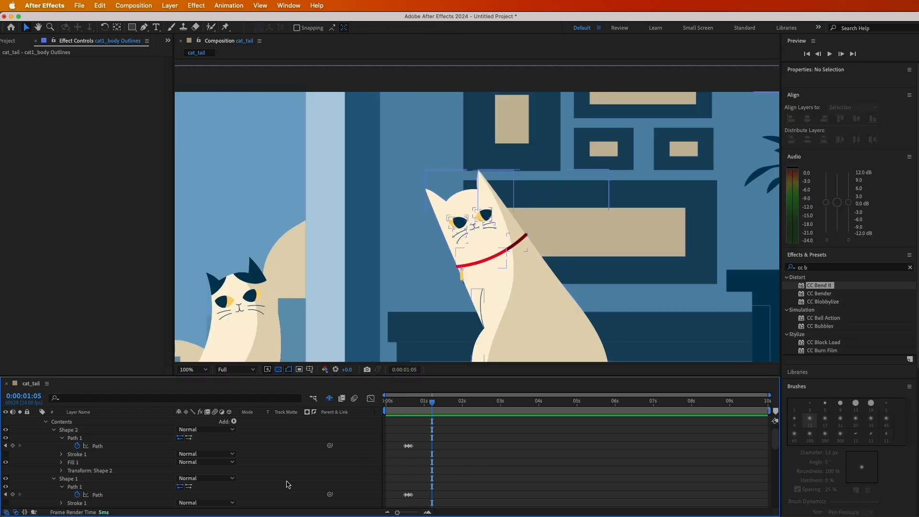
{"action": "scroll", "coordinate": [139, 502], "scroll_direction": "up", "scroll_amount": 3}
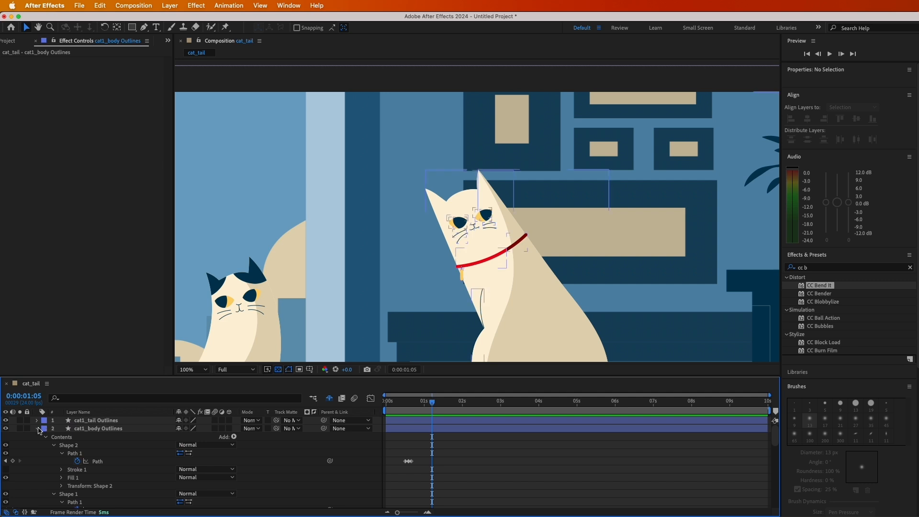
{"action": "left_click", "coordinate": [38, 428]}
Check the closed-eye pose at 0:00:00:14 and play back the finished blink
{"action": "left_click", "coordinate": [408, 405]}
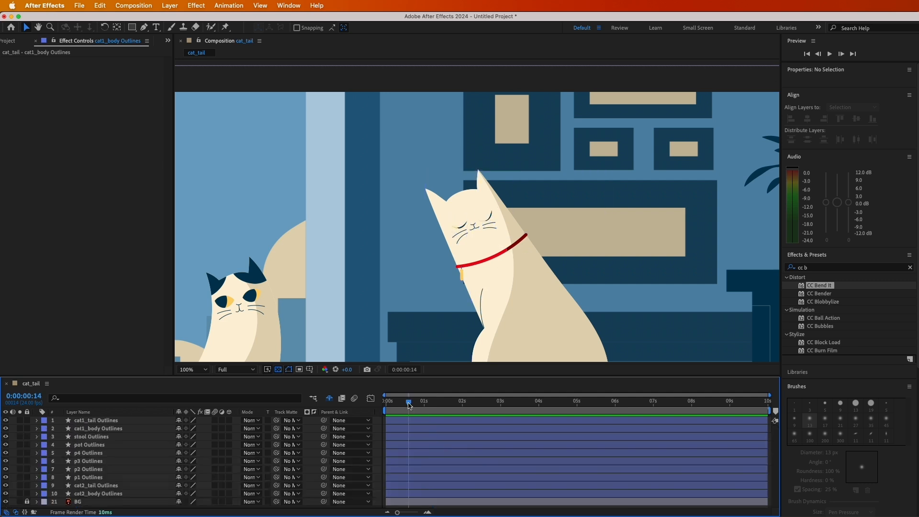
{"action": "key", "text": "space"}
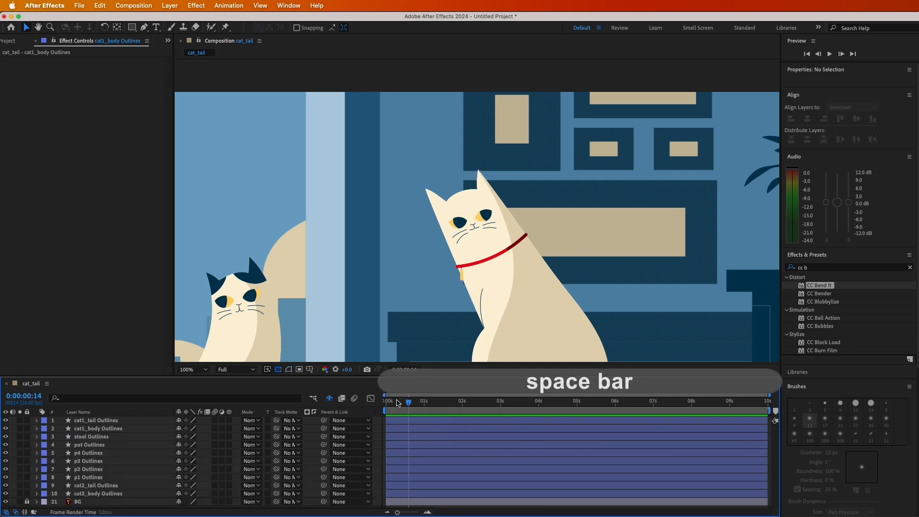
{"action": "key", "text": "space"}
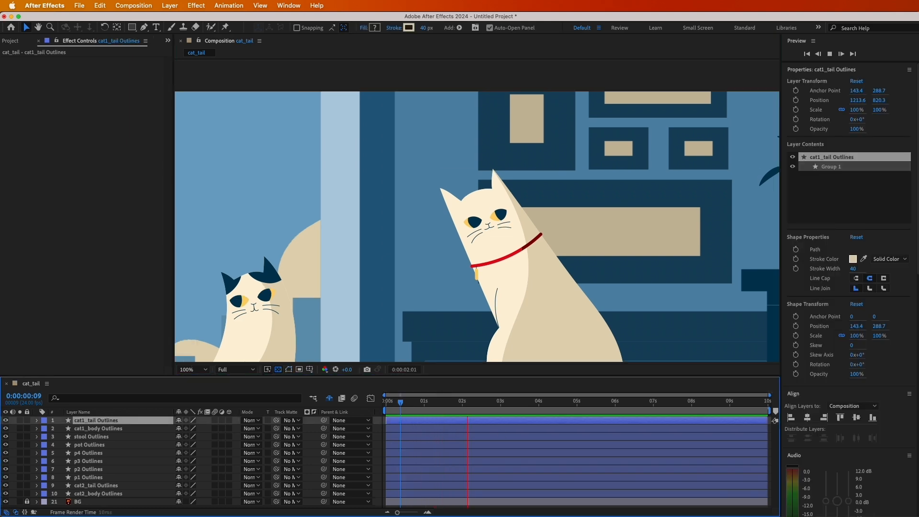
{"action": "key", "text": "space"}
{"action": "key", "text": "space"}
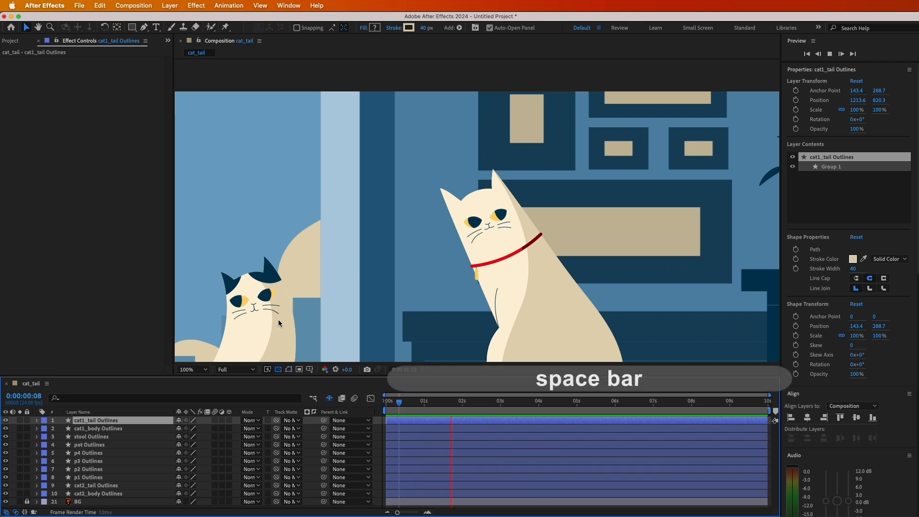
{"action": "key", "text": "space"}
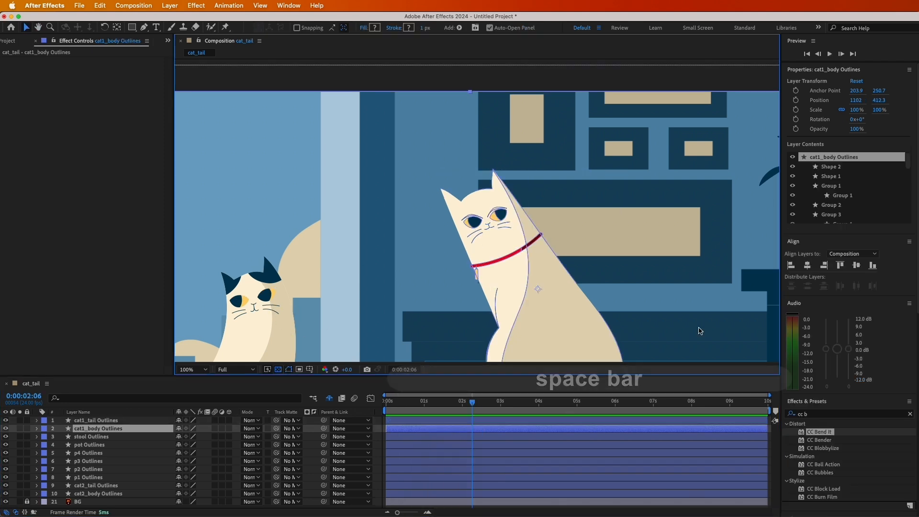
Apply the CC Bend It effect to the cat1_body Outlines layer
{"action": "key", "text": "comma"}
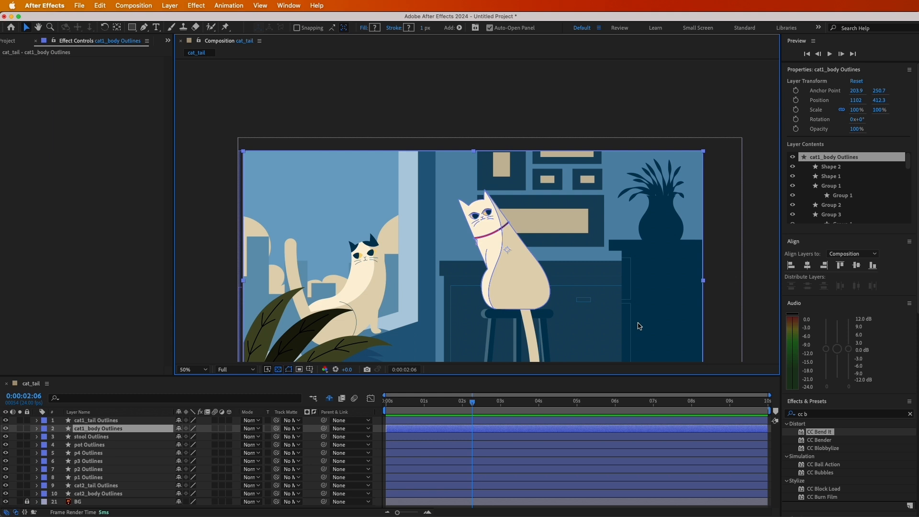
{"action": "key", "text": "period"}
{"action": "key", "text": "space"}
{"action": "left_click_drag", "start_coordinate": [683, 327], "coordinate": [632, 247]}
{"action": "left_click", "coordinate": [839, 415]}
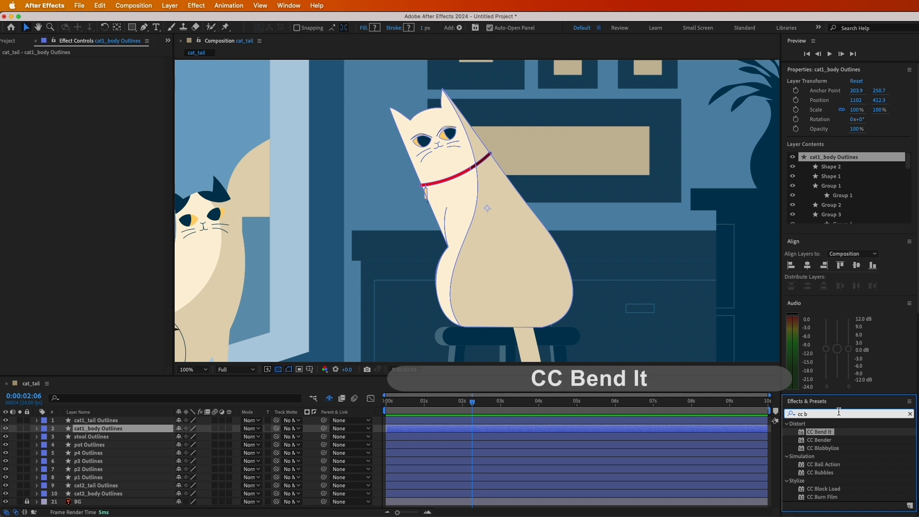
{"action": "left_click", "coordinate": [823, 432]}
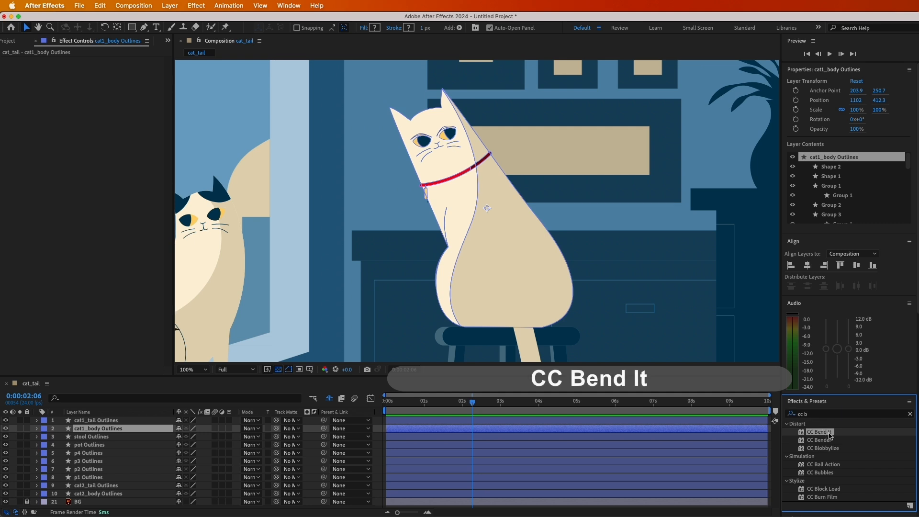
{"action": "left_click_drag", "start_coordinate": [831, 435], "coordinate": [519, 268]}
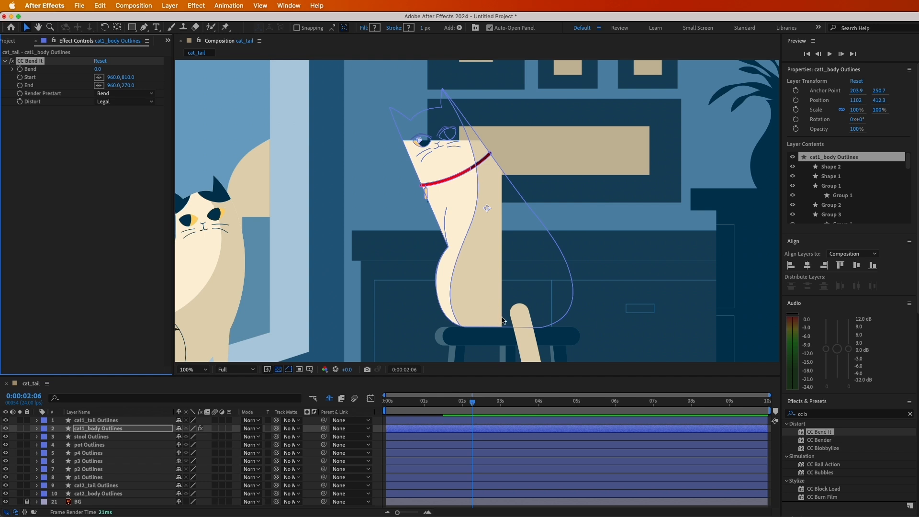
Set CC Bend It's End to 936,124 above the cat's head and Start to 1182,660 at its base, and test the bend
{"action": "left_click_drag", "start_coordinate": [561, 147], "coordinate": [562, 169]}
{"action": "left_click_drag", "start_coordinate": [424, 162], "coordinate": [411, 91]}
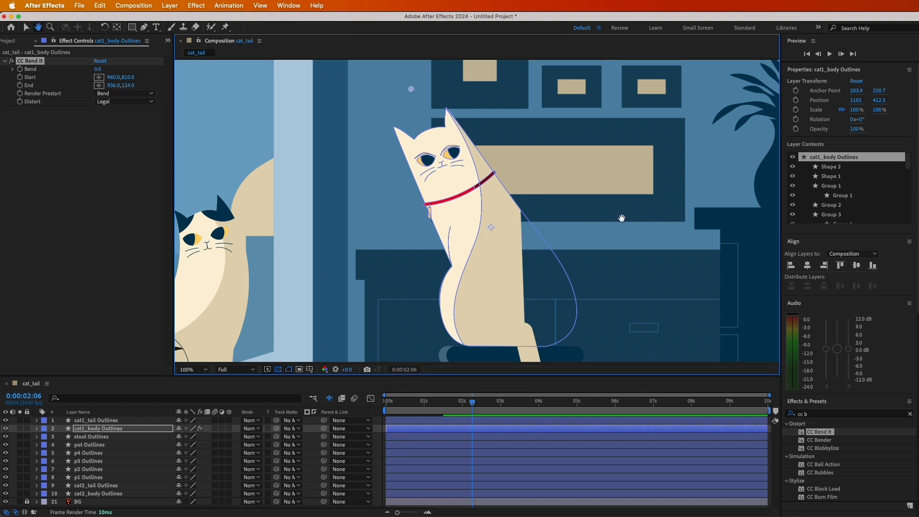
{"action": "scroll", "coordinate": [624, 216], "scroll_direction": "down", "scroll_amount": 5}
{"action": "left_click_drag", "start_coordinate": [399, 328], "coordinate": [507, 258]}
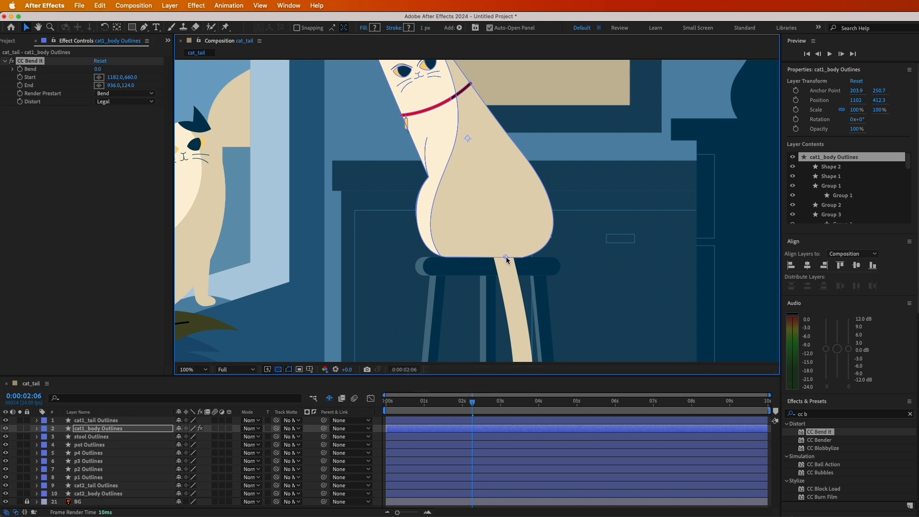
{"action": "key", "text": "space"}
{"action": "left_click_drag", "start_coordinate": [609, 176], "coordinate": [636, 235]}
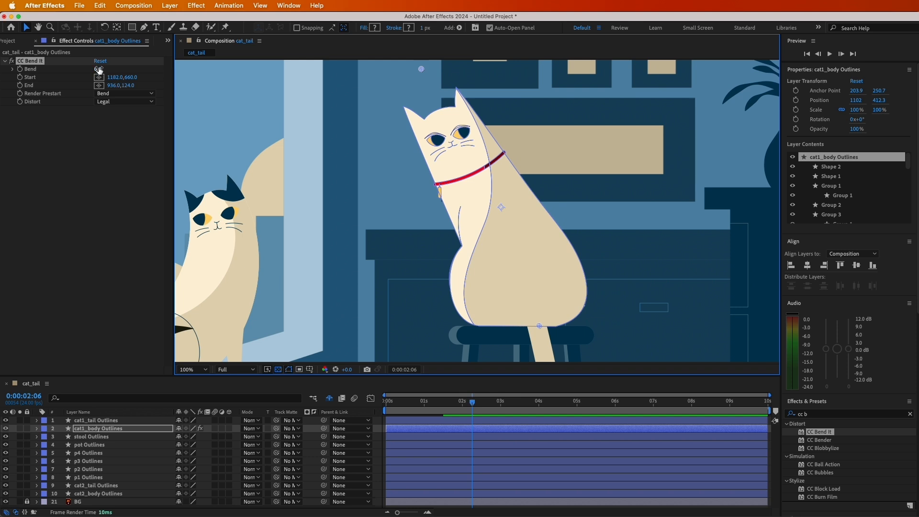
{"action": "mouse_move", "coordinate": [99, 70]}
{"action": "left_mouse_down"}
{"action": "mouse_move", "coordinate": [108, 69]}
{"action": "mouse_move", "coordinate": [89, 71]}
{"action": "left_mouse_up"}
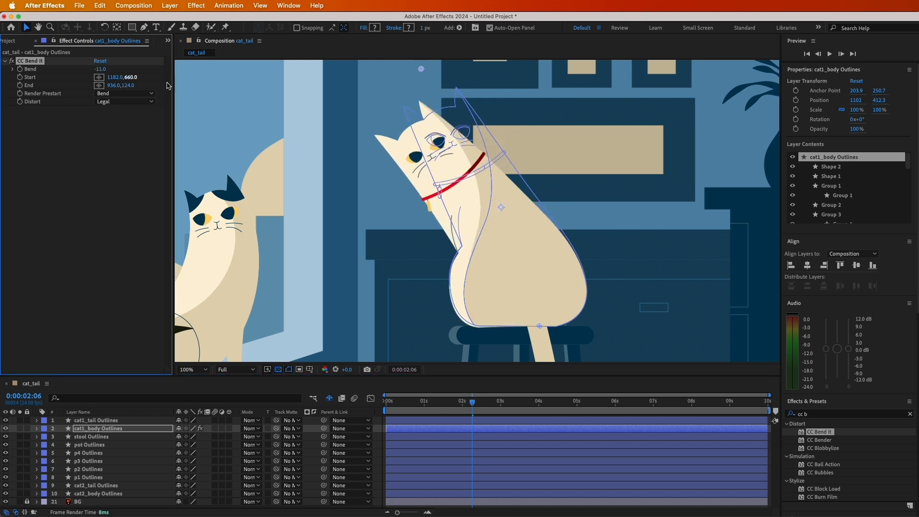
{"action": "key", "text": "super+z"}
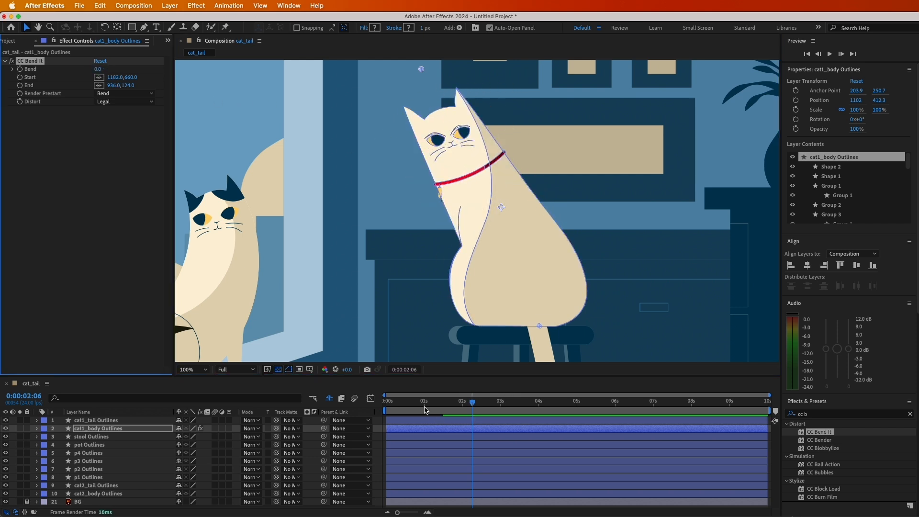
Start animating Bend at 0:00:00:00 with value 0 and add a matching hold keyframe at 0:00:02:00
{"action": "left_click", "coordinate": [403, 409]}
{"action": "key", "text": "Home"}
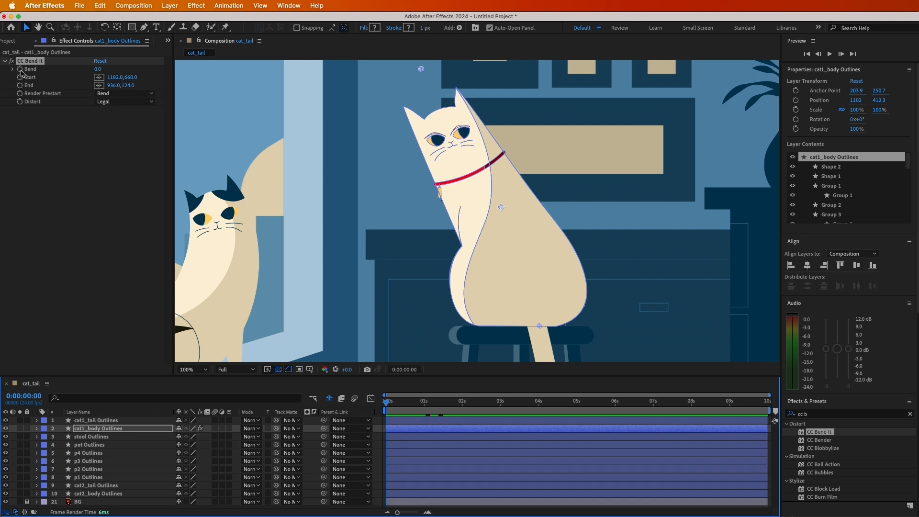
{"action": "left_click", "coordinate": [35, 110]}
{"action": "left_click", "coordinate": [463, 409]}
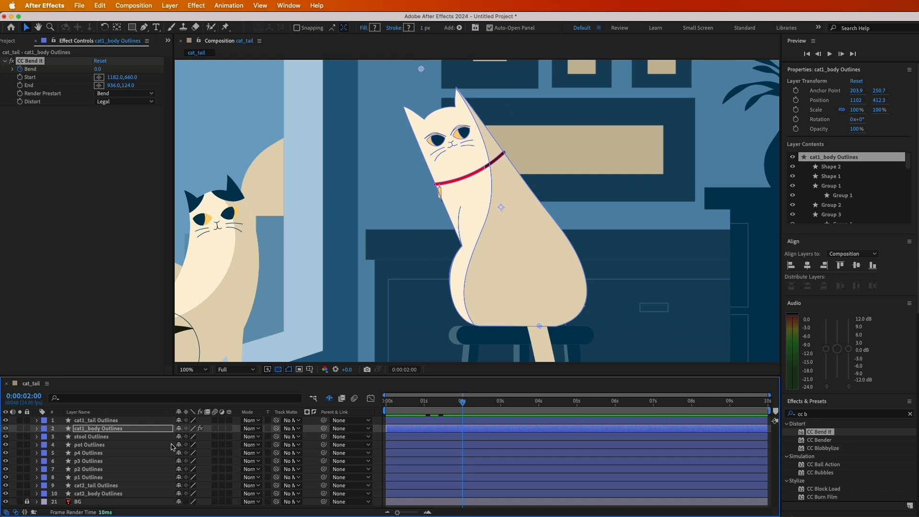
{"action": "left_click", "coordinate": [141, 433]}
{"action": "key", "text": "u"}
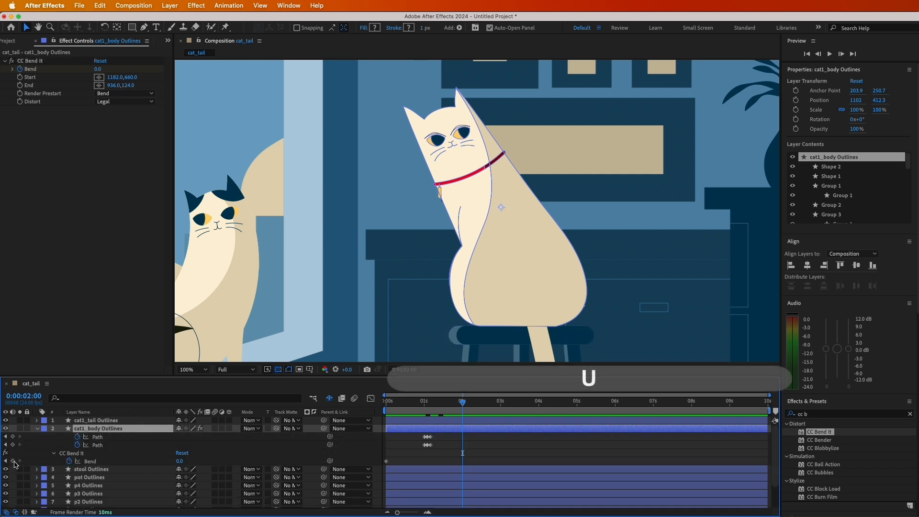
{"action": "left_click", "coordinate": [69, 461]}
Set Bend to -8 at 0:00:02:12 and hold that pose with another keyframe at 0:00:04:00
{"action": "left_click", "coordinate": [477, 408]}
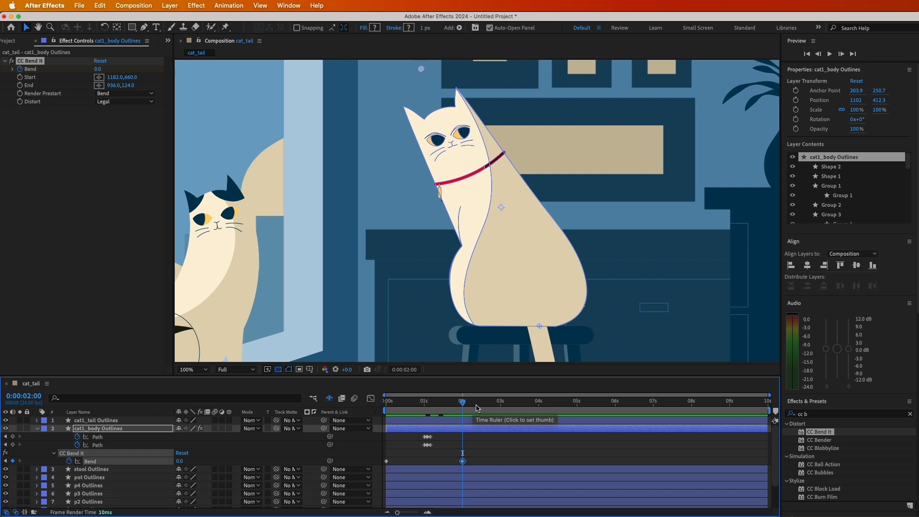
{"action": "left_click_drag", "start_coordinate": [478, 408], "coordinate": [482, 411]}
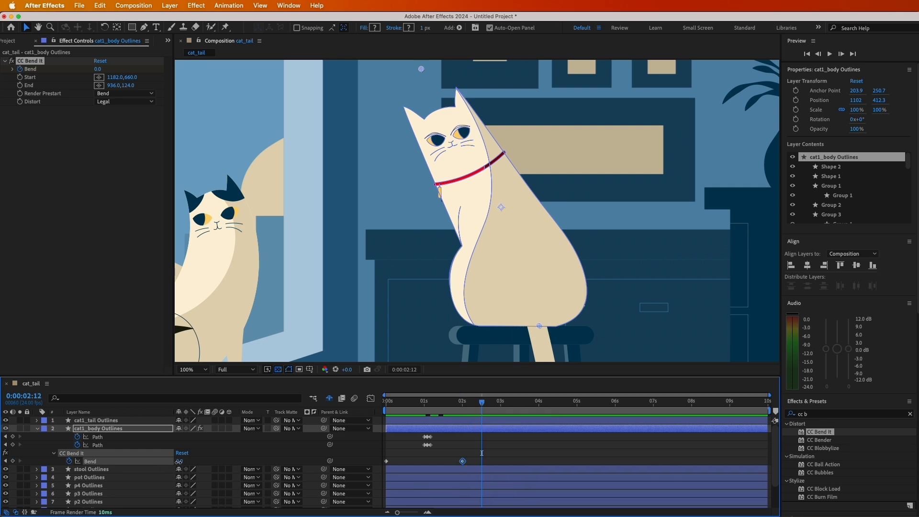
{"action": "left_click_drag", "start_coordinate": [177, 462], "coordinate": [177, 463]}
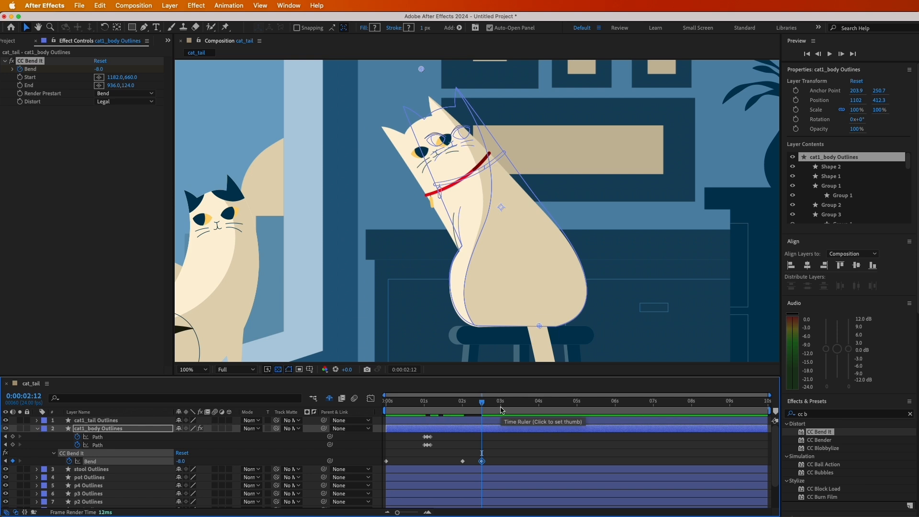
{"action": "left_click", "coordinate": [540, 408]}
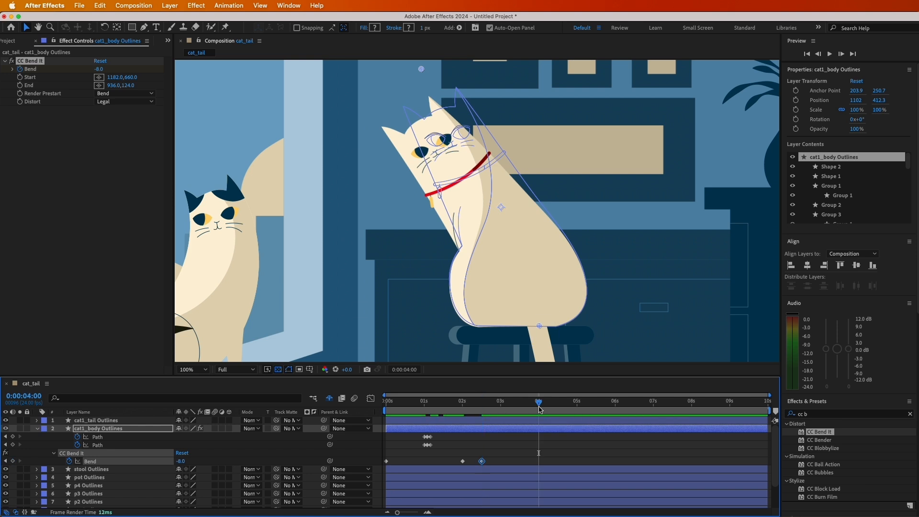
{"action": "left_click", "coordinate": [13, 462]}
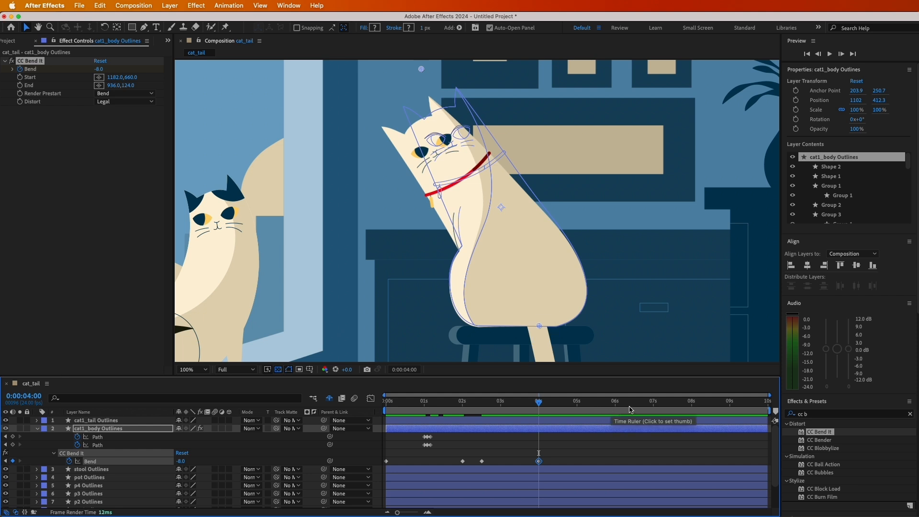
Set Bend to 25 at 0:00:06:00 and hold that pose with another keyframe at 0:00:09:00
{"action": "left_click", "coordinate": [656, 409]}
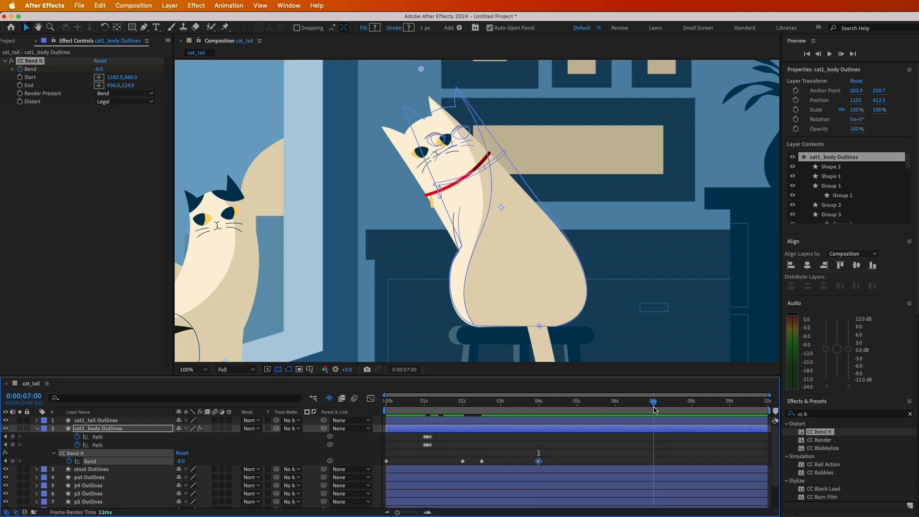
{"action": "left_click_drag", "start_coordinate": [655, 409], "coordinate": [616, 410]}
{"action": "left_click_drag", "start_coordinate": [185, 462], "coordinate": [199, 462]}
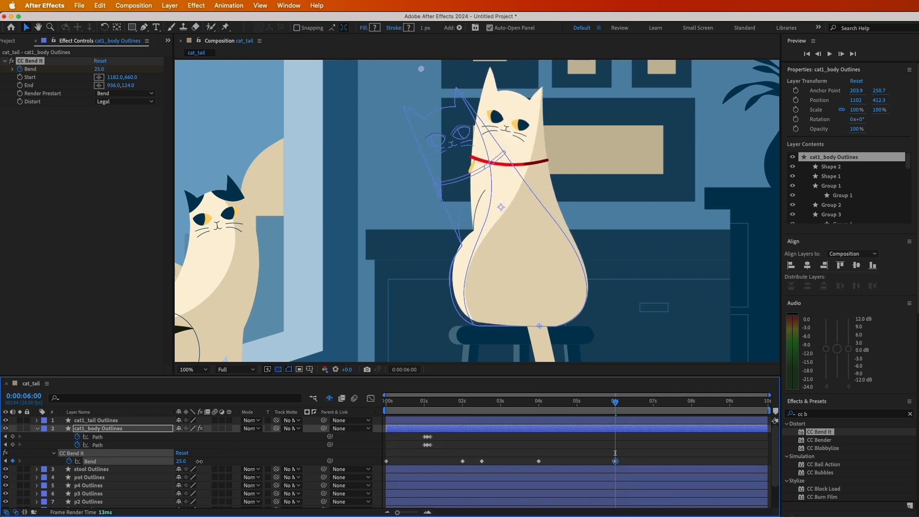
{"action": "key", "text": "space"}
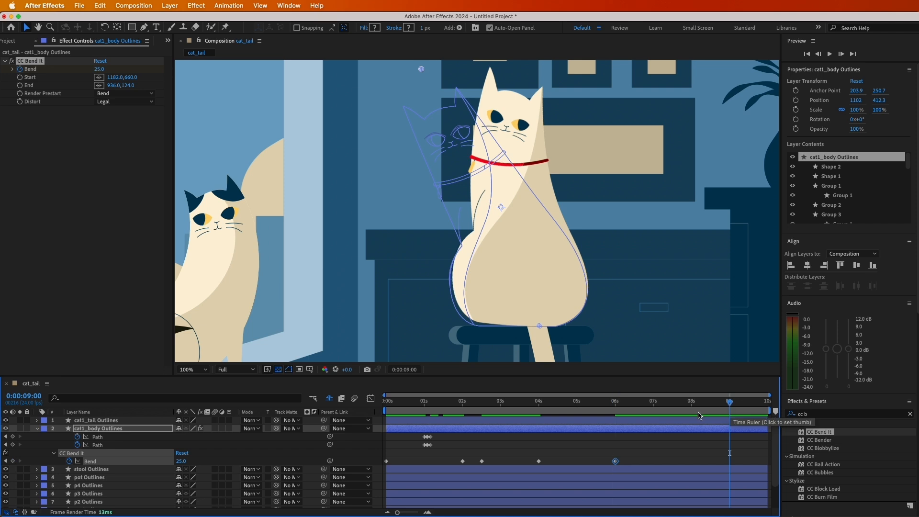
{"action": "left_click", "coordinate": [13, 462]}
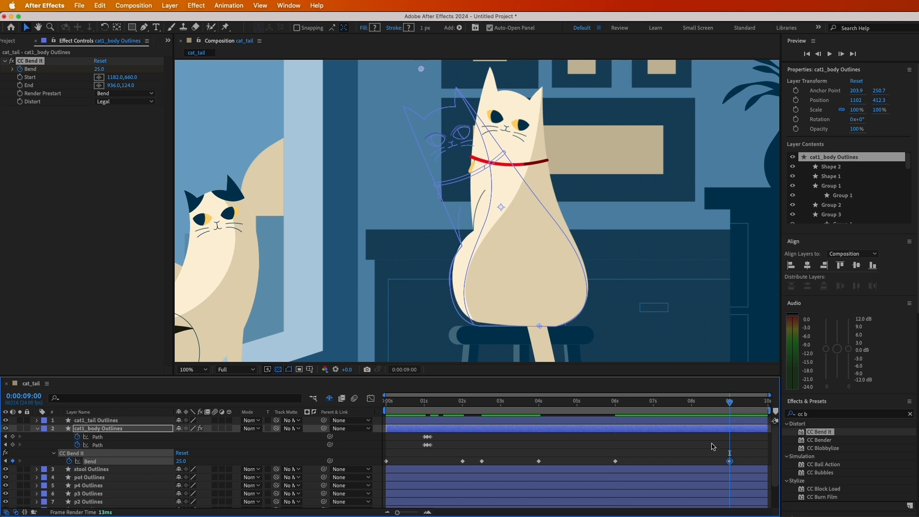
Return Bend to 0 at 0:00:09:23 and preview the whole body movement
{"action": "left_click", "coordinate": [765, 407]}
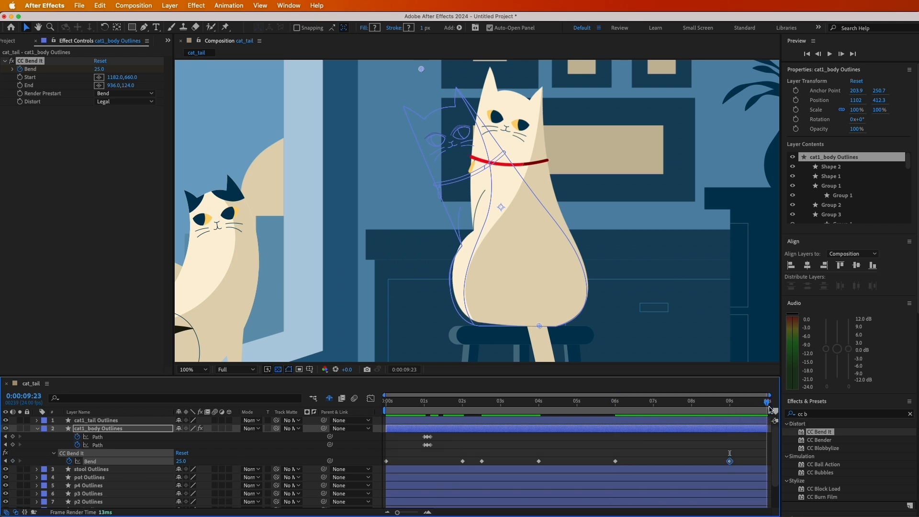
{"action": "left_click", "coordinate": [180, 461]}
{"action": "type", "text": "0"}
{"action": "key", "text": "Return"}
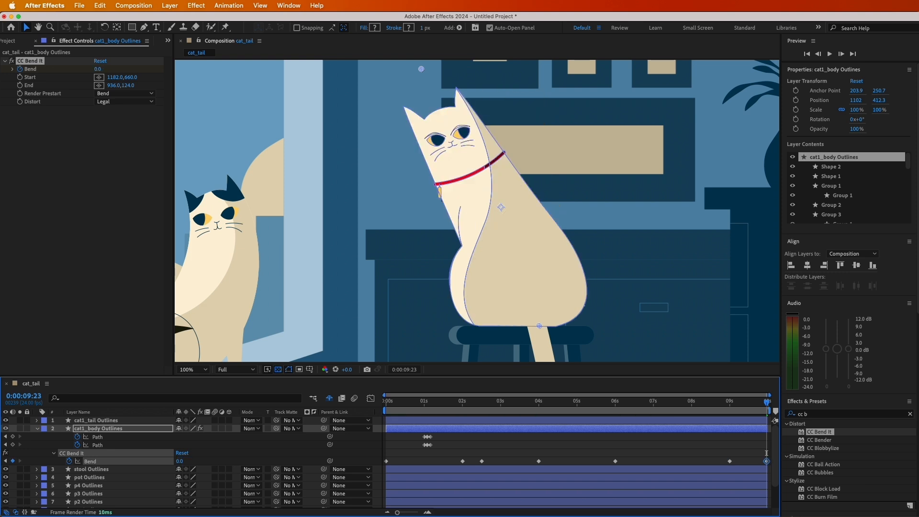
{"action": "key", "text": "space"}
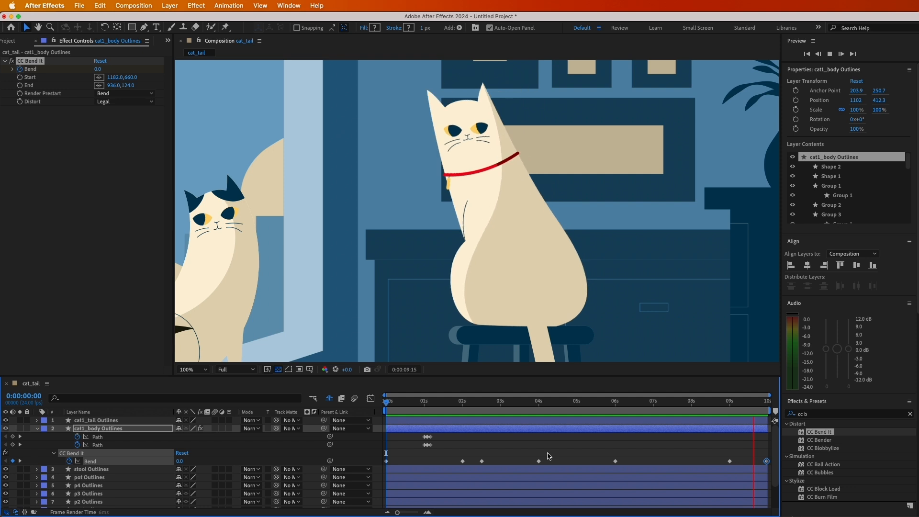
{"action": "key", "text": "space"}
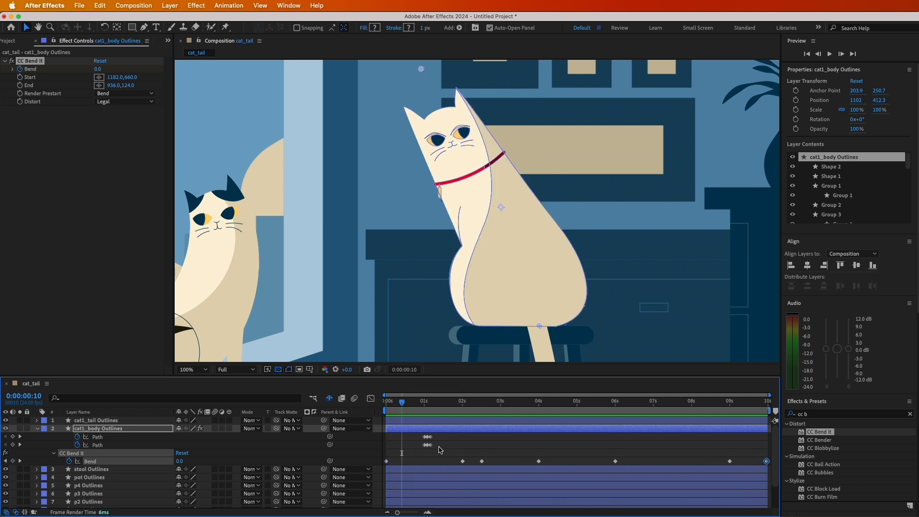
Copy both eyelids' blink Path keyframes to 0:00:04:00 and 0:00:08:00 and play back the result
{"action": "left_click_drag", "start_coordinate": [440, 451], "coordinate": [420, 437]}
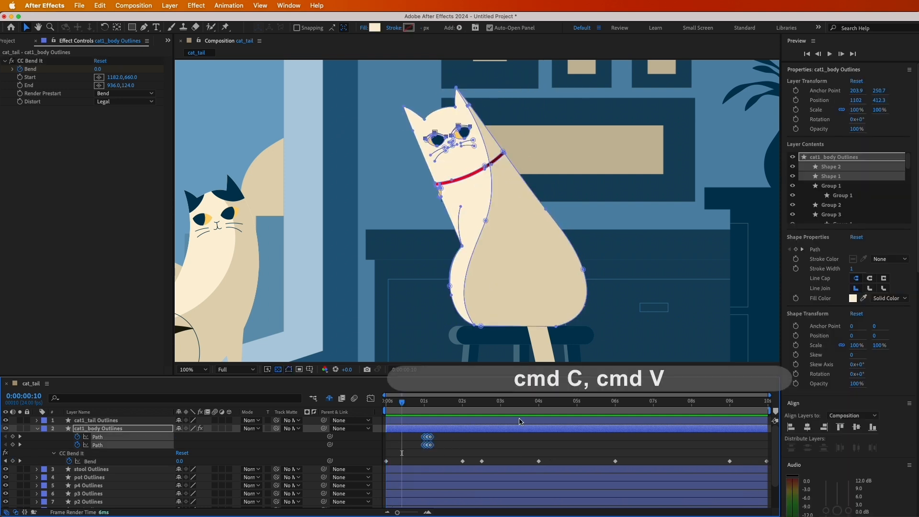
{"action": "left_click", "coordinate": [539, 411]}
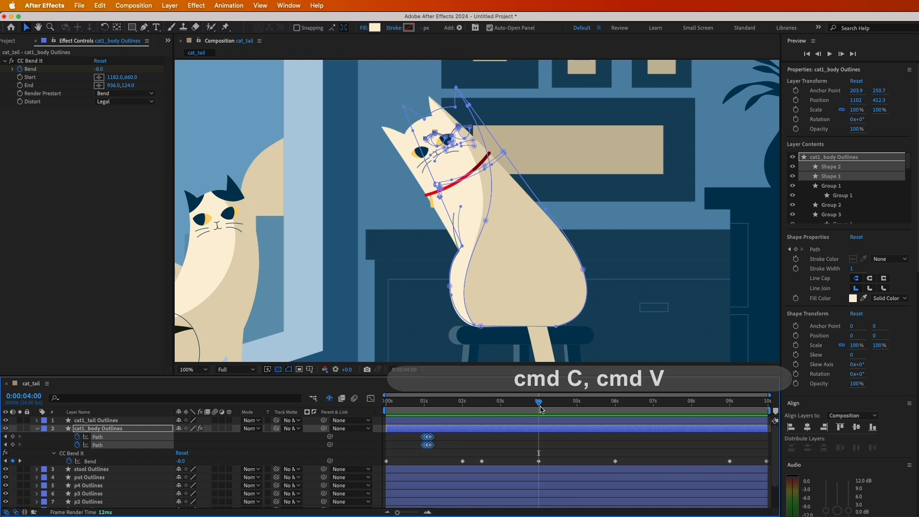
{"action": "key", "text": "cmd+v"}
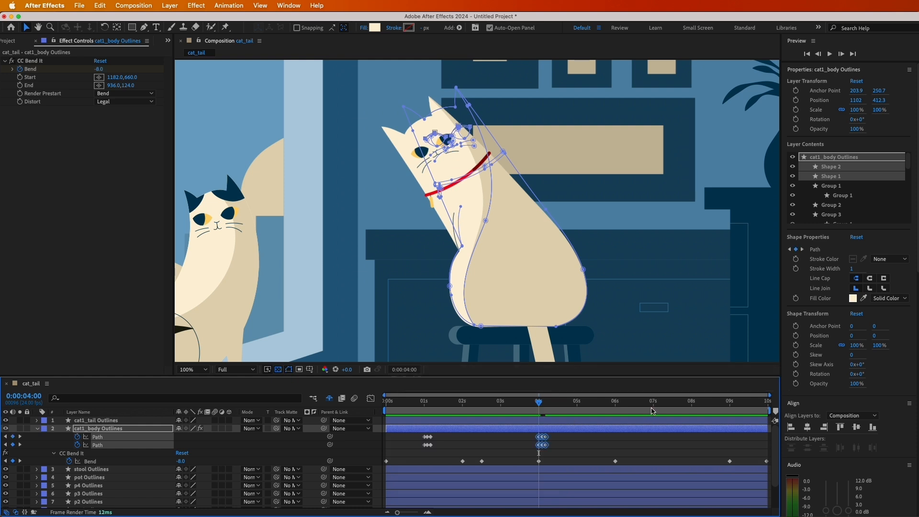
{"action": "left_click", "coordinate": [693, 408]}
{"action": "key", "text": "cmd+v"}
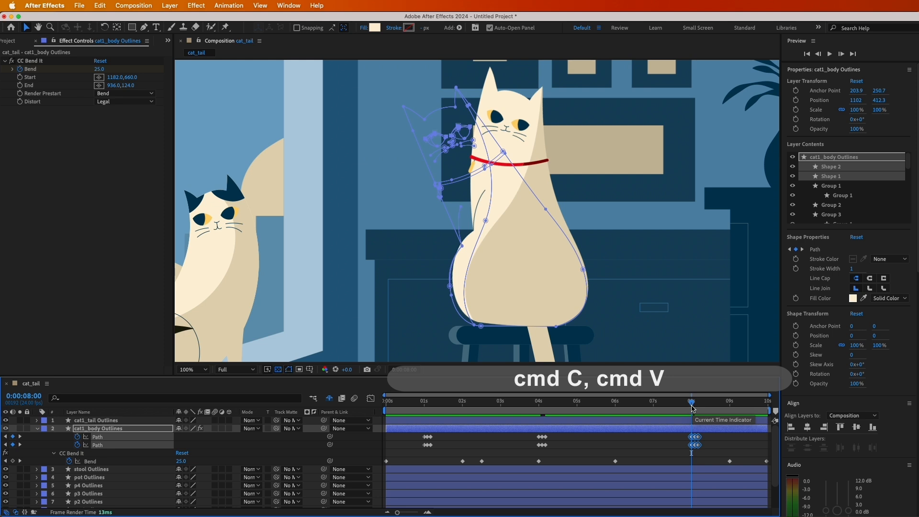
{"action": "key", "text": "space"}
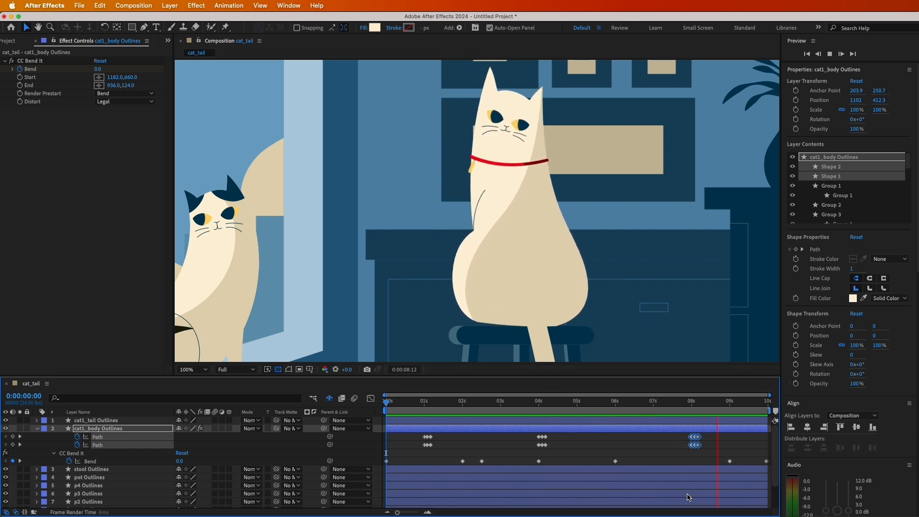
{"action": "key", "text": "space"}
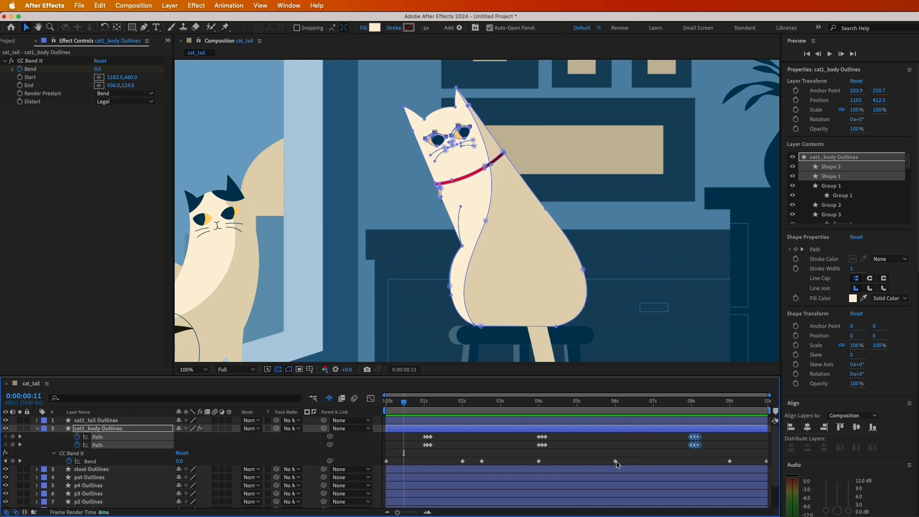
Move the Bend keyframe at 0:00:06:00 to 0:00:05:00 and the last group of blink keyframes to 0:00:06:14
{"action": "left_click_drag", "start_coordinate": [611, 413], "coordinate": [578, 413]}
{"action": "left_click_drag", "start_coordinate": [615, 462], "coordinate": [577, 461]}
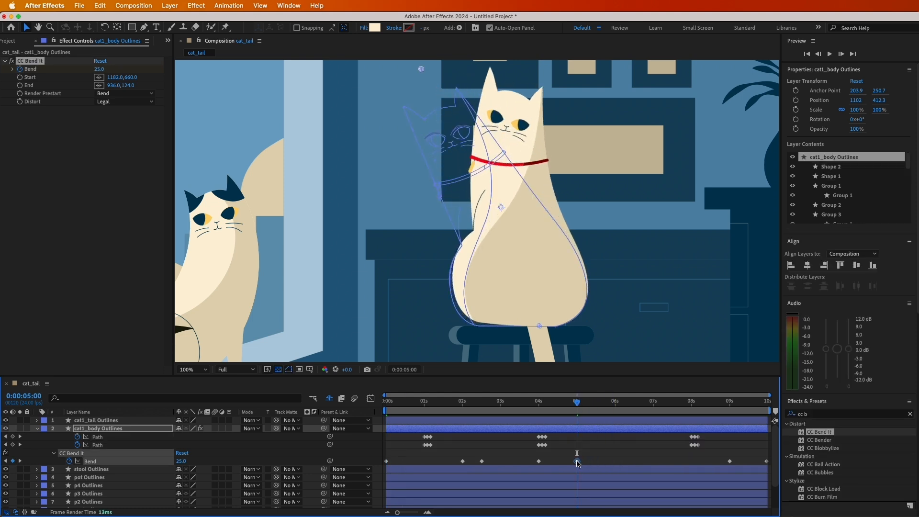
{"action": "left_click", "coordinate": [638, 408]}
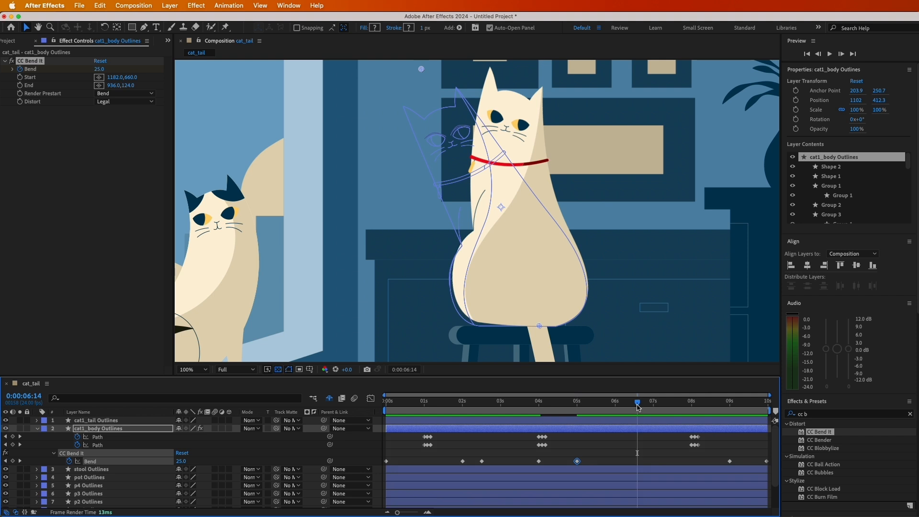
{"action": "left_click_drag", "start_coordinate": [705, 448], "coordinate": [637, 437]}
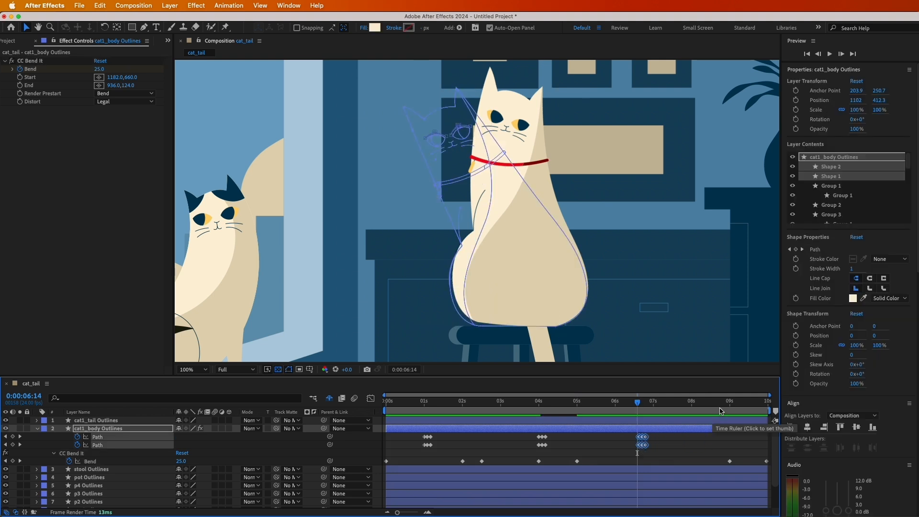
Move the Bend hold keyframe at 0:00:09:00 to 0:00:08:00 and preview the retimed animation
{"action": "left_click", "coordinate": [692, 410]}
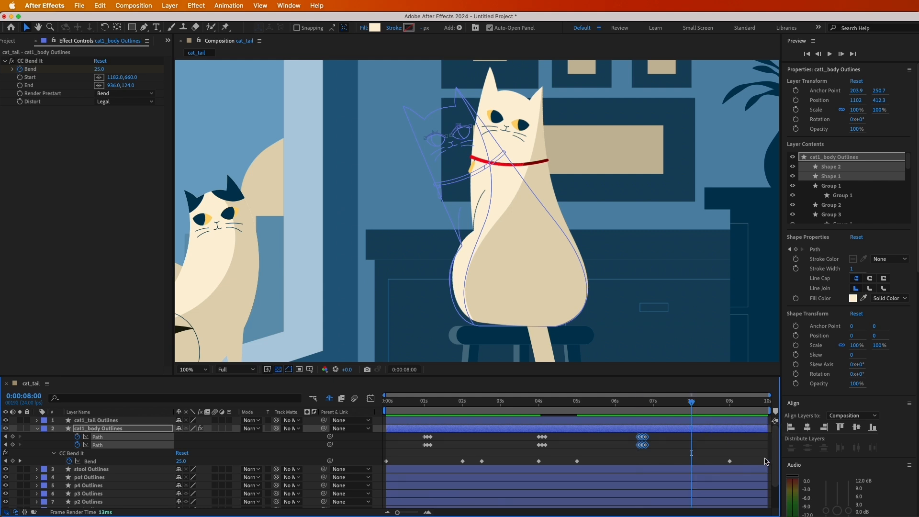
{"action": "left_click_drag", "start_coordinate": [725, 454], "coordinate": [692, 463]}
{"action": "key", "text": "space"}
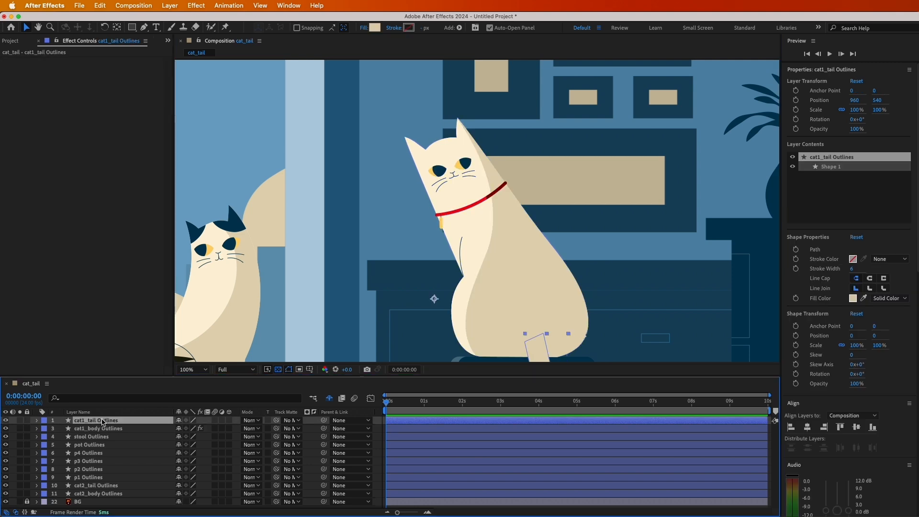
Place 15 puppet position pins along the sitting cat's tail on cat1_tail Outlines, from its base down to the tip
{"action": "key", "text": "space"}
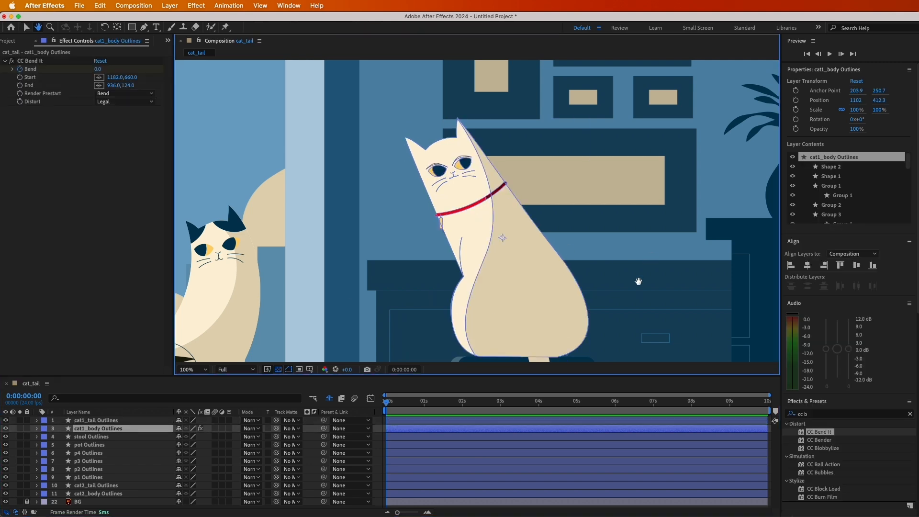
{"action": "left_click_drag", "start_coordinate": [638, 284], "coordinate": [623, 150]}
{"action": "left_click_drag", "start_coordinate": [644, 267], "coordinate": [636, 203]}
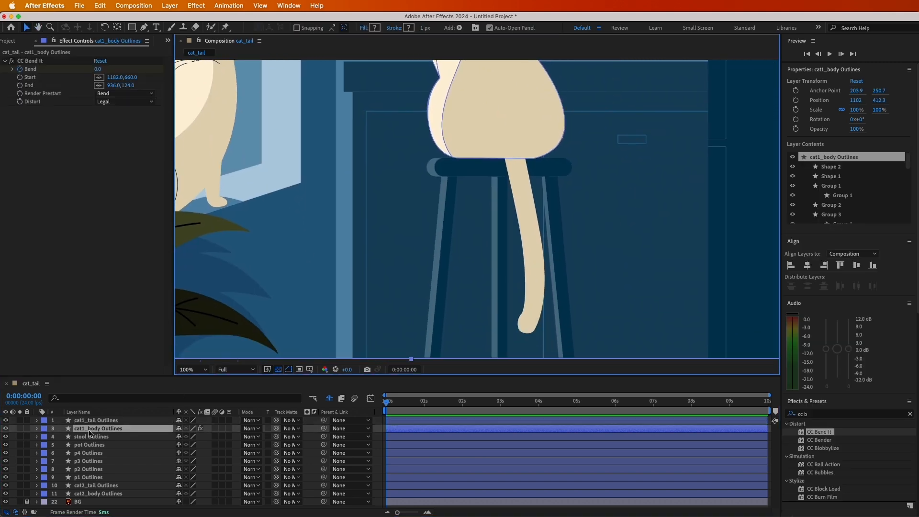
{"action": "left_click", "coordinate": [526, 225]}
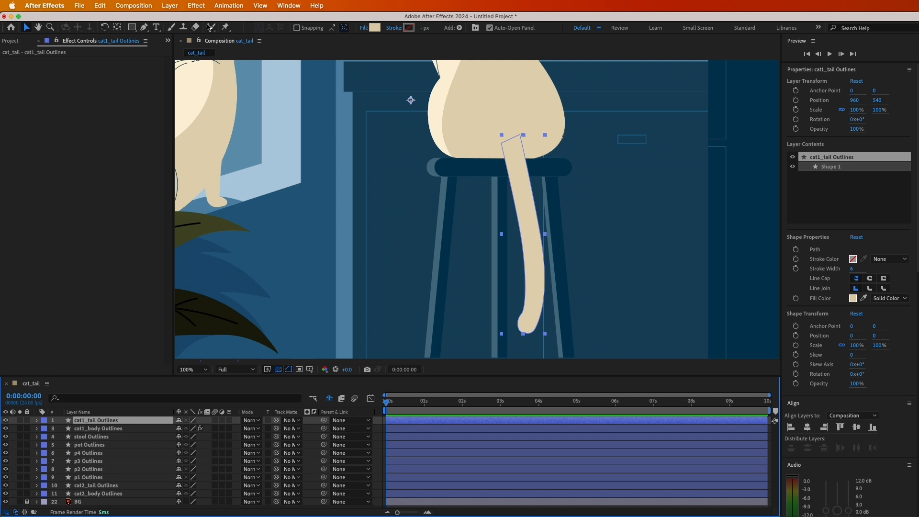
{"action": "left_click", "coordinate": [226, 27]}
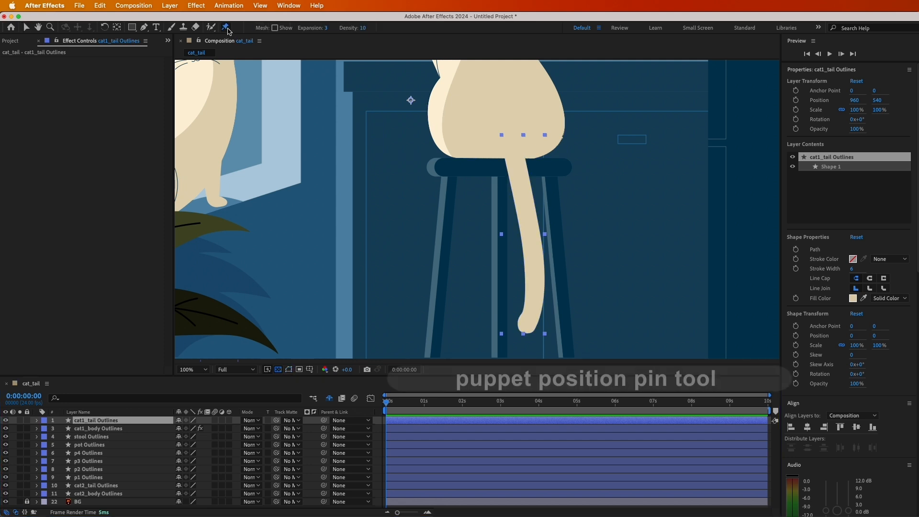
{"action": "left_click", "coordinate": [513, 152]}
{"action": "left_click", "coordinate": [518, 168]}
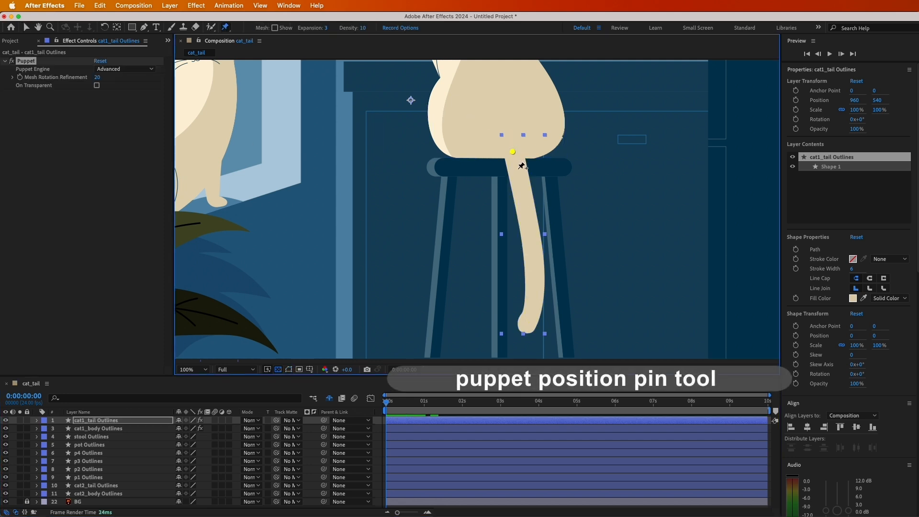
{"action": "left_click", "coordinate": [522, 182]}
{"action": "left_click", "coordinate": [525, 197]}
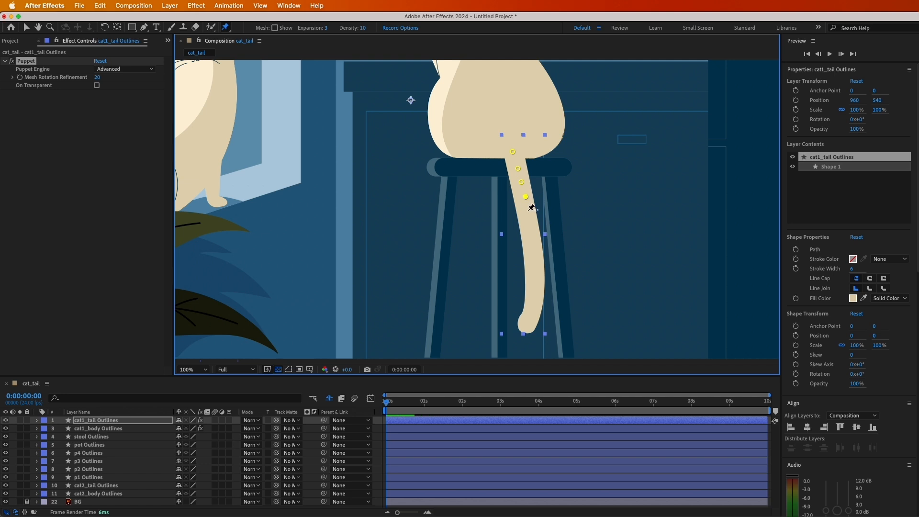
{"action": "left_click", "coordinate": [529, 211]}
{"action": "left_click", "coordinate": [530, 222]}
{"action": "left_click", "coordinate": [534, 236]}
{"action": "left_click", "coordinate": [534, 248]}
{"action": "left_click", "coordinate": [535, 259]}
{"action": "left_click", "coordinate": [536, 268]}
{"action": "left_click", "coordinate": [536, 279]}
{"action": "left_click", "coordinate": [535, 289]}
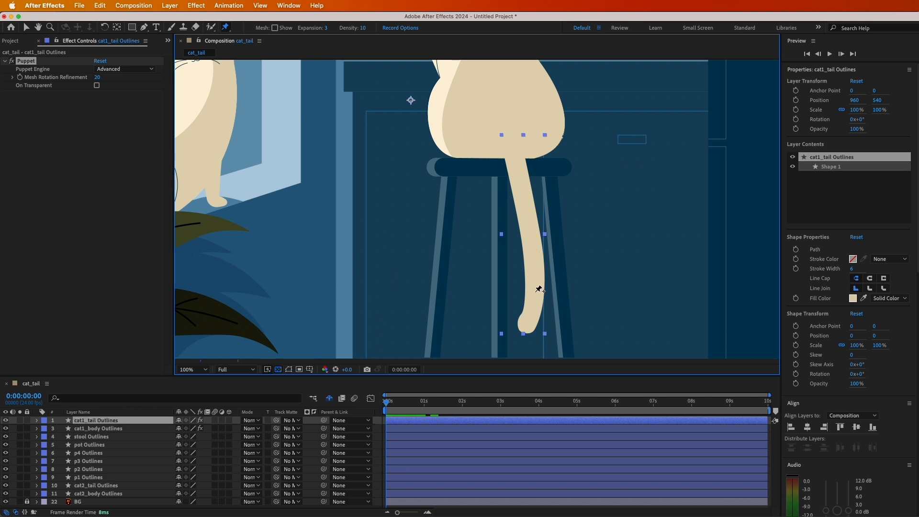
{"action": "left_click", "coordinate": [535, 299]}
{"action": "left_click", "coordinate": [531, 310]}
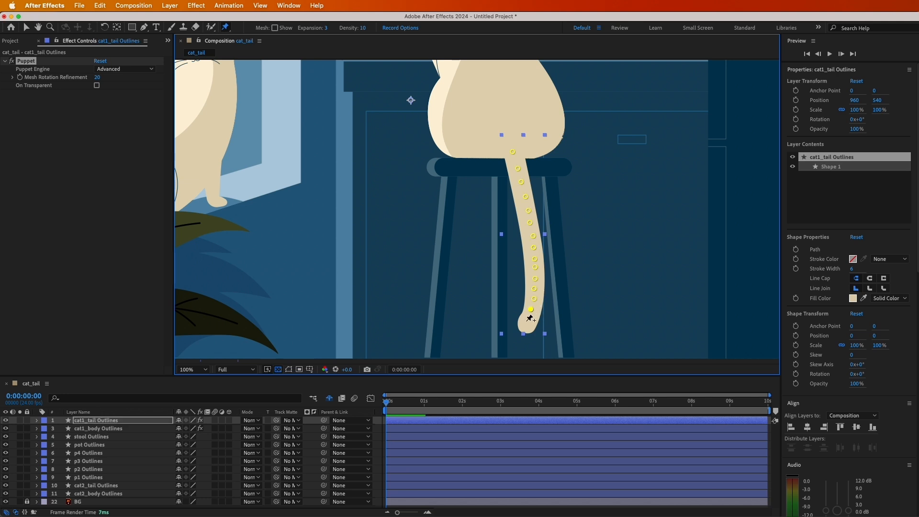
{"action": "left_click", "coordinate": [527, 323]}
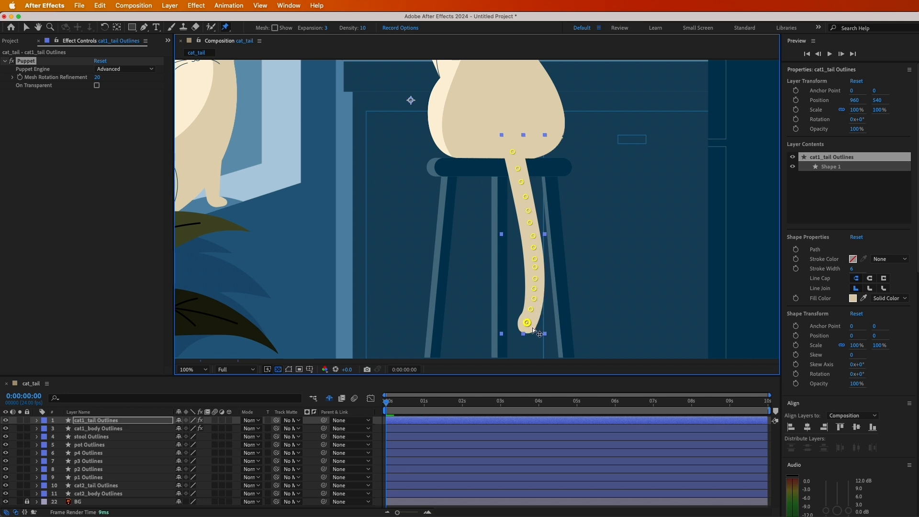
Expand the tail layer's Puppet effect down to Mesh 1's Deform group and select all its puppet pins
{"action": "left_click", "coordinate": [36, 421]}
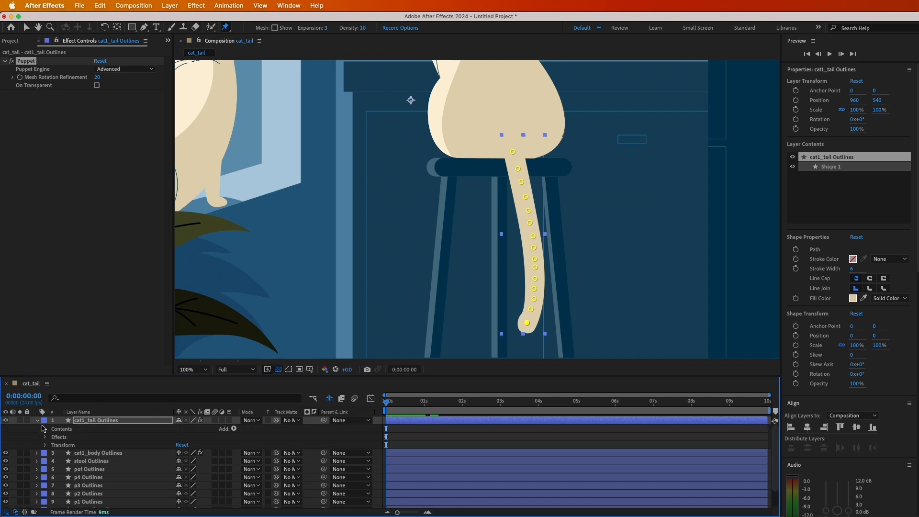
{"action": "left_click", "coordinate": [46, 437]}
{"action": "left_click", "coordinate": [54, 445]}
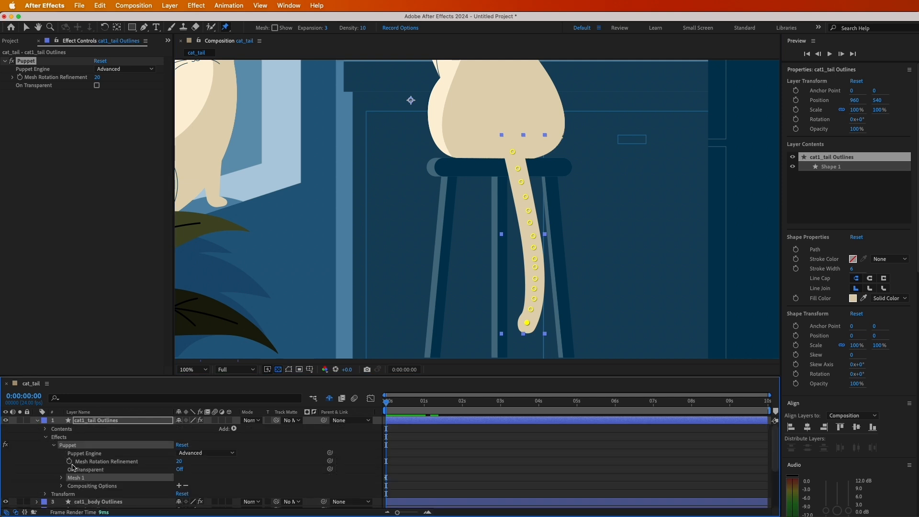
{"action": "left_click", "coordinate": [61, 478]}
{"action": "scroll", "coordinate": [62, 460], "scroll_direction": "down", "scroll_amount": 3}
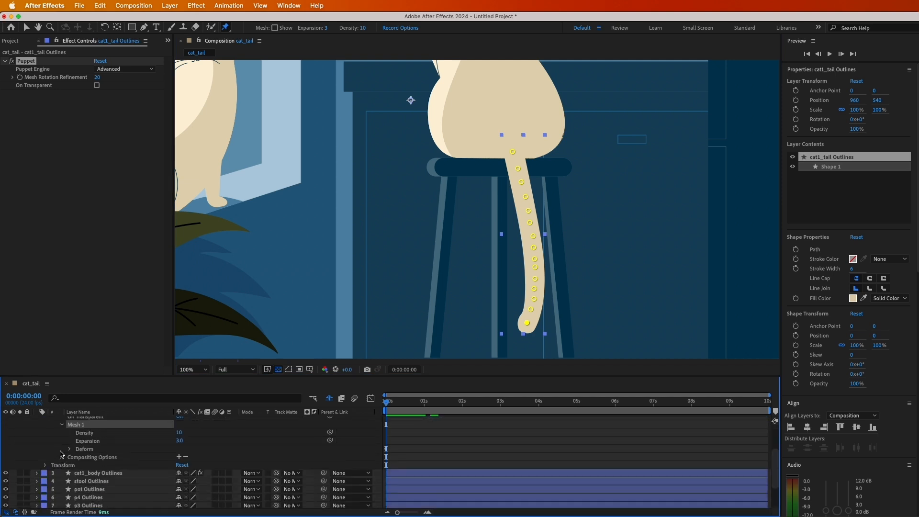
{"action": "left_click", "coordinate": [70, 449]}
{"action": "scroll", "coordinate": [106, 476], "scroll_direction": "down", "scroll_amount": 3}
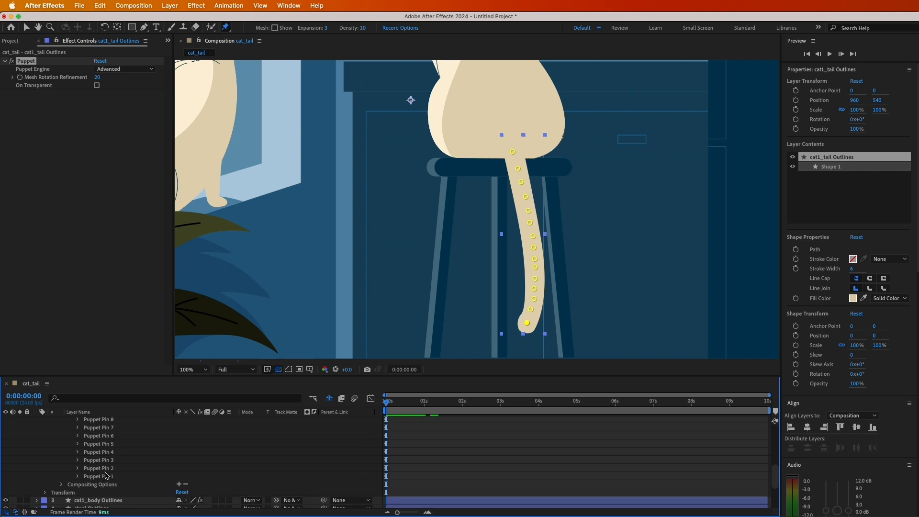
{"action": "left_click", "coordinate": [106, 477], "text": "shift"}
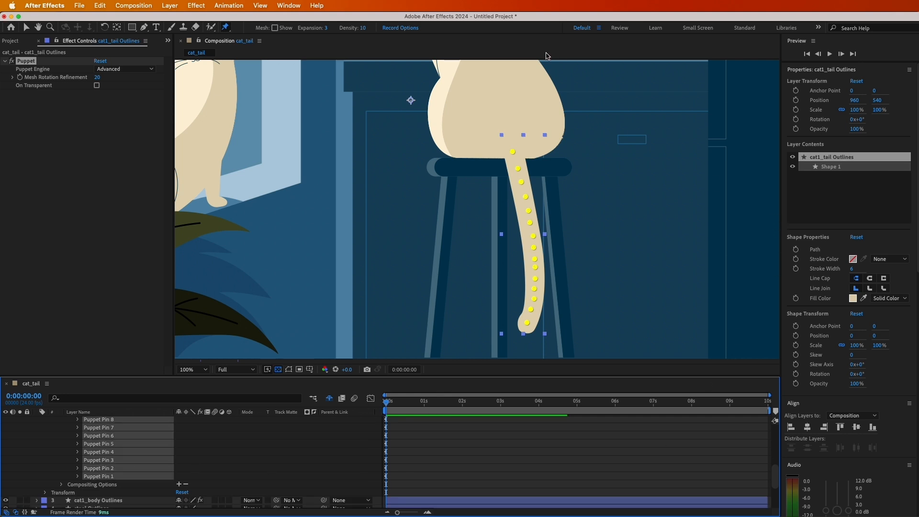
Open Duik Angela and use Add Pins on the selected puppet pins, ignoring the suggestion to hide layer controls
{"action": "left_click", "coordinate": [288, 6]}
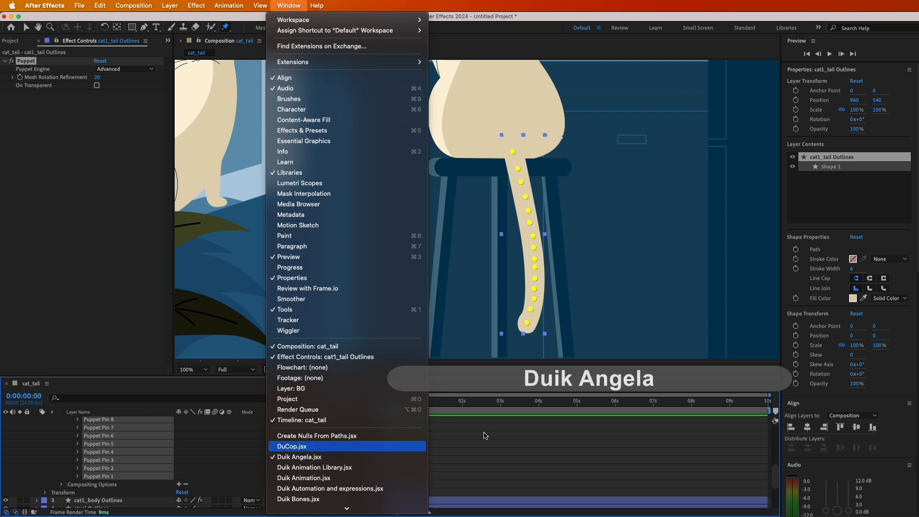
{"action": "left_click", "coordinate": [306, 457]}
{"action": "left_click_drag", "start_coordinate": [738, 152], "coordinate": [706, 121]}
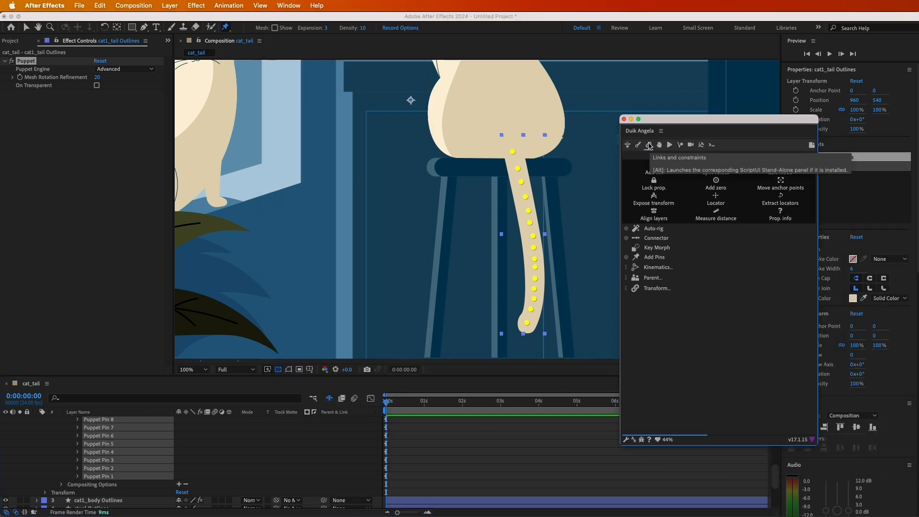
{"action": "left_click", "coordinate": [655, 258]}
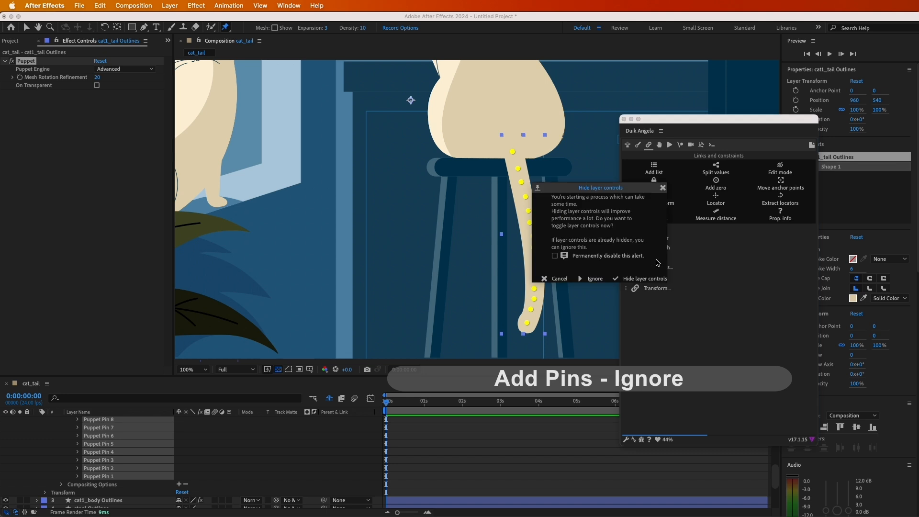
{"action": "left_click", "coordinate": [596, 279]}
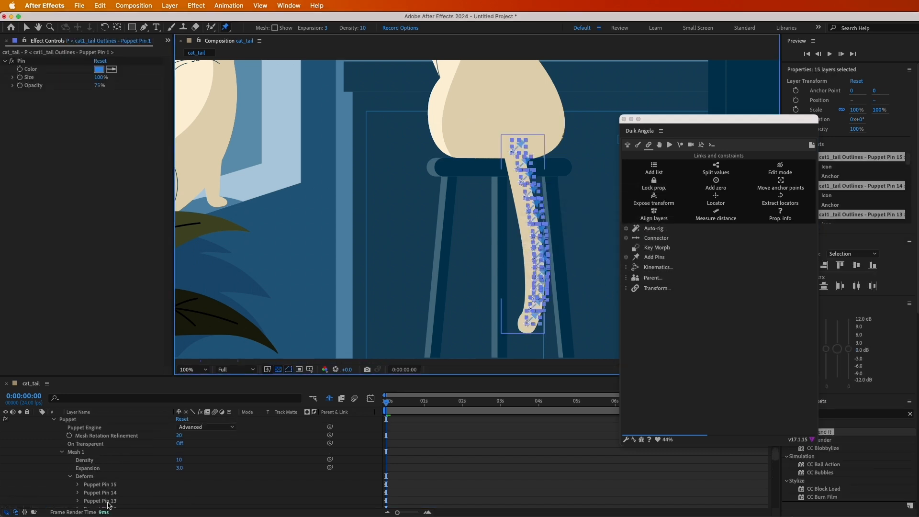
Collapse the tail layer, select the pin layers from Puppet Pin 15 through Puppet Pin 1, and apply FK kinematics to them
{"action": "left_click", "coordinate": [38, 462]}
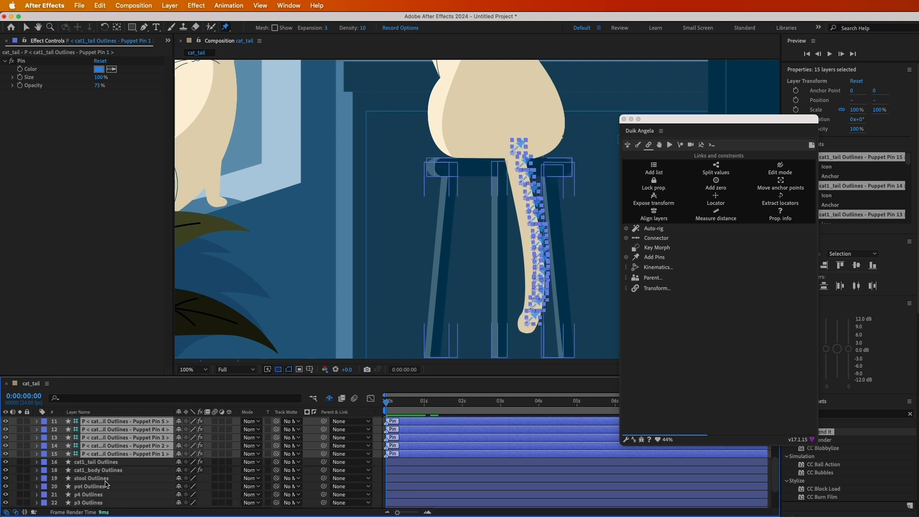
{"action": "left_click", "coordinate": [207, 455]}
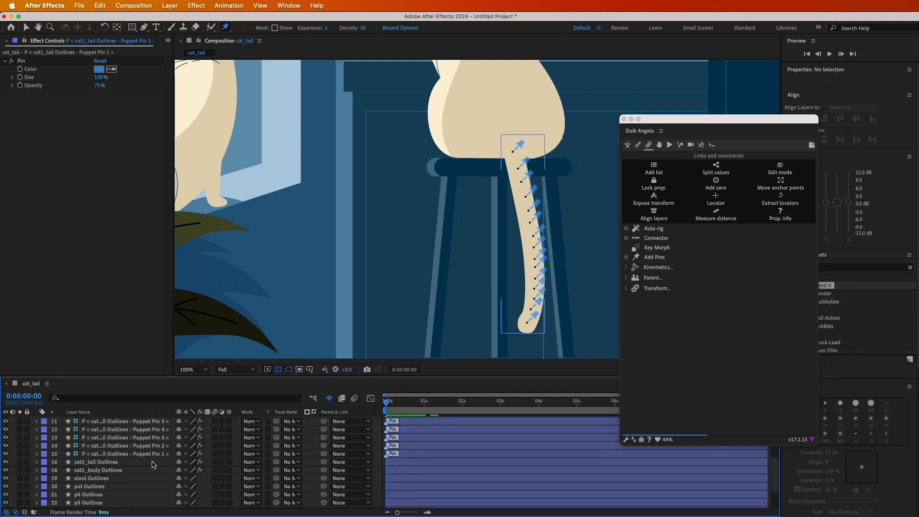
{"action": "scroll", "coordinate": [163, 448], "scroll_direction": "up", "scroll_amount": 4}
{"action": "scroll", "coordinate": [158, 448], "scroll_direction": "up", "scroll_amount": 1}
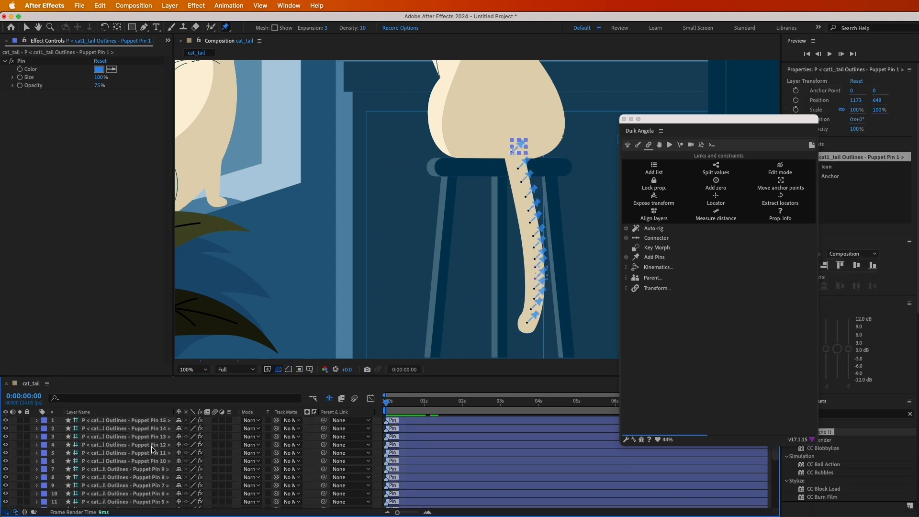
{"action": "left_click", "coordinate": [160, 421]}
{"action": "scroll", "coordinate": [175, 470], "scroll_direction": "down", "scroll_amount": 2}
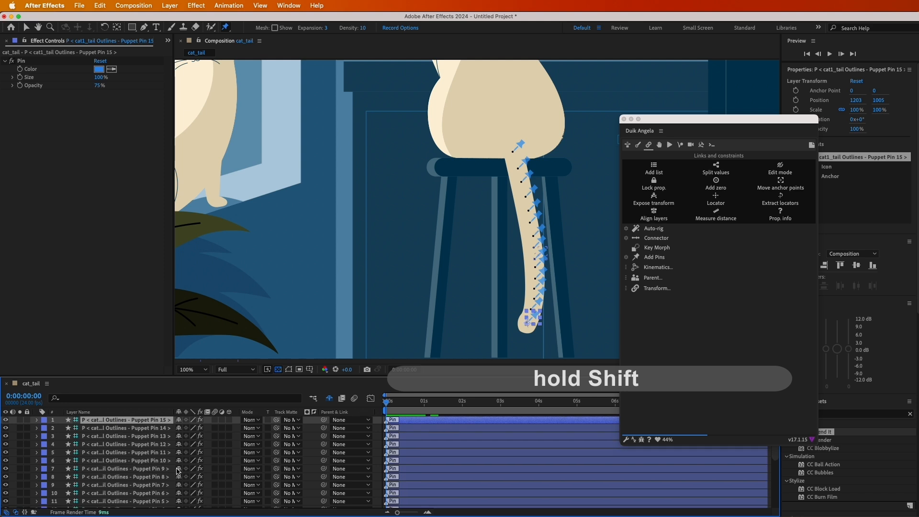
{"action": "scroll", "coordinate": [175, 469], "scroll_direction": "down", "scroll_amount": 3}
{"action": "left_click", "coordinate": [156, 455], "text": "shift"}
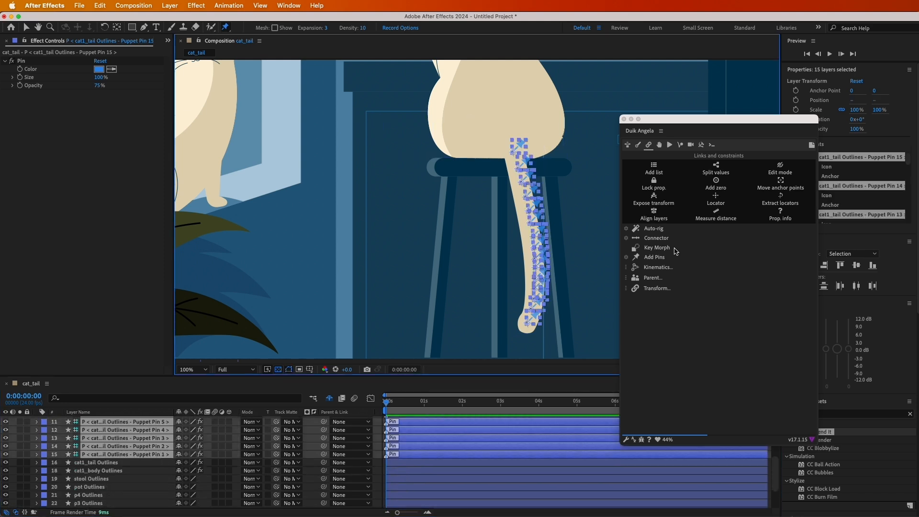
{"action": "left_click", "coordinate": [666, 269]}
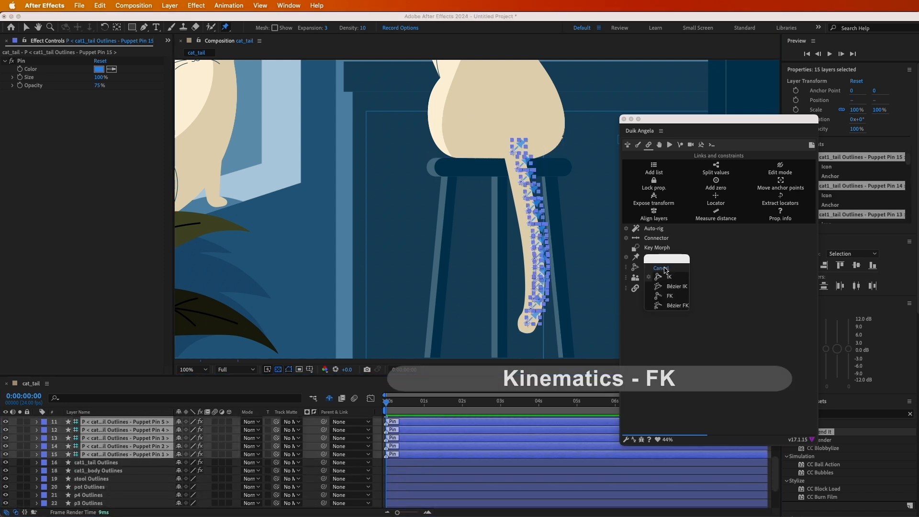
{"action": "left_click", "coordinate": [670, 297]}
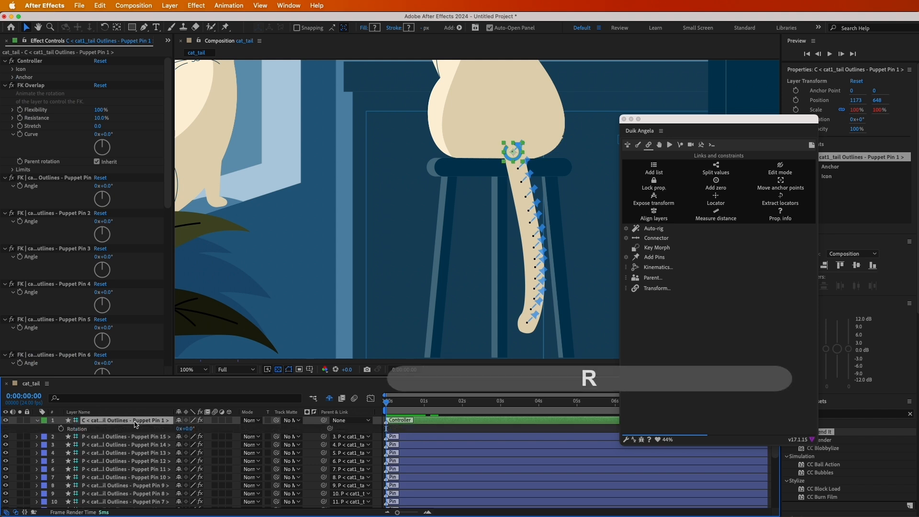
Try rotating the tail's base controller to 60° and undo the rotation
{"action": "left_click_drag", "start_coordinate": [190, 432], "coordinate": [218, 432]}
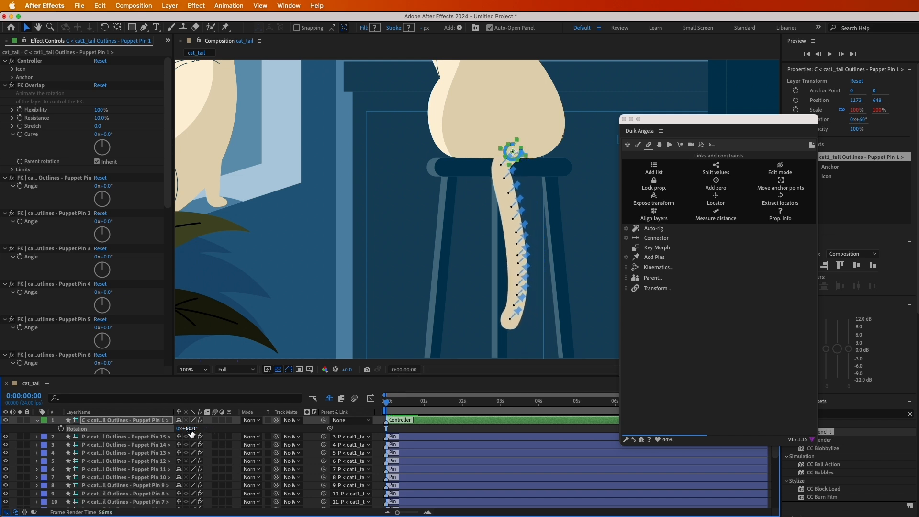
{"action": "key", "text": "super+z"}
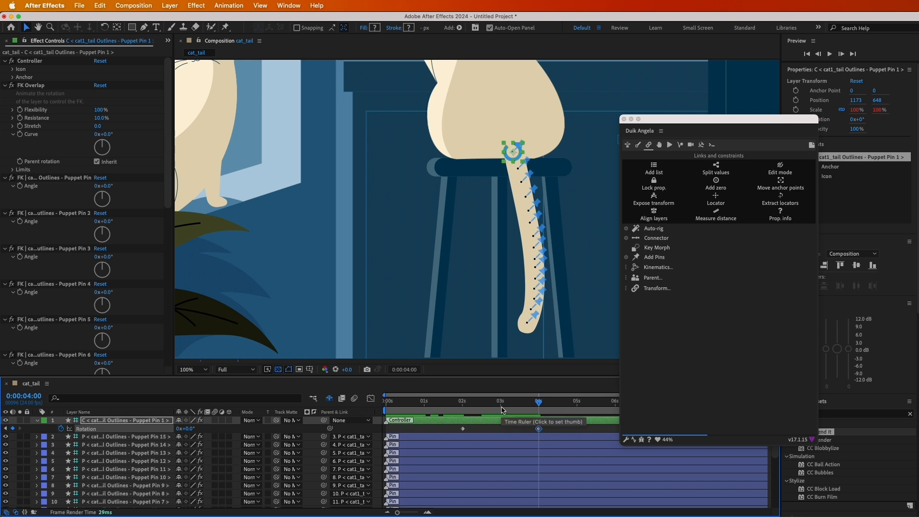
Set the tail controller's Rotation to -36° at 0:00:03:00 and preview the tail swing
{"action": "left_click_drag", "start_coordinate": [190, 431], "coordinate": [176, 431]}
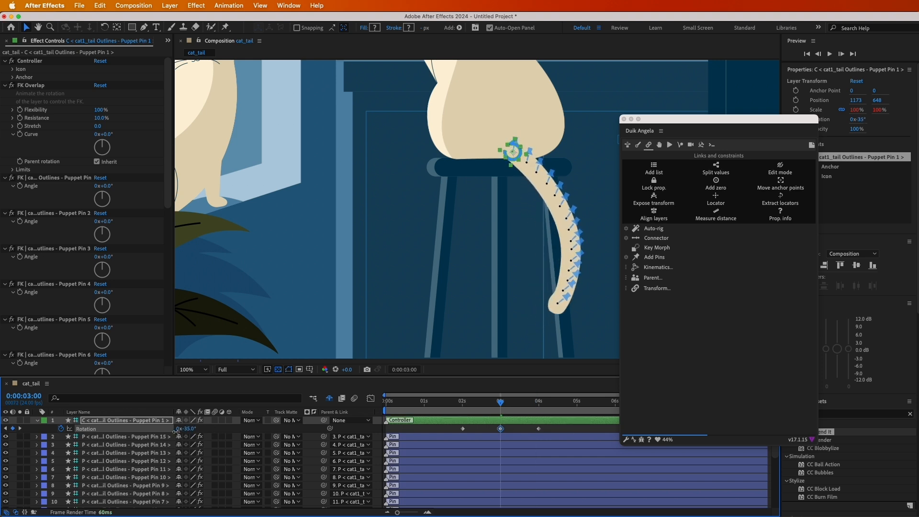
{"action": "key", "text": "space"}
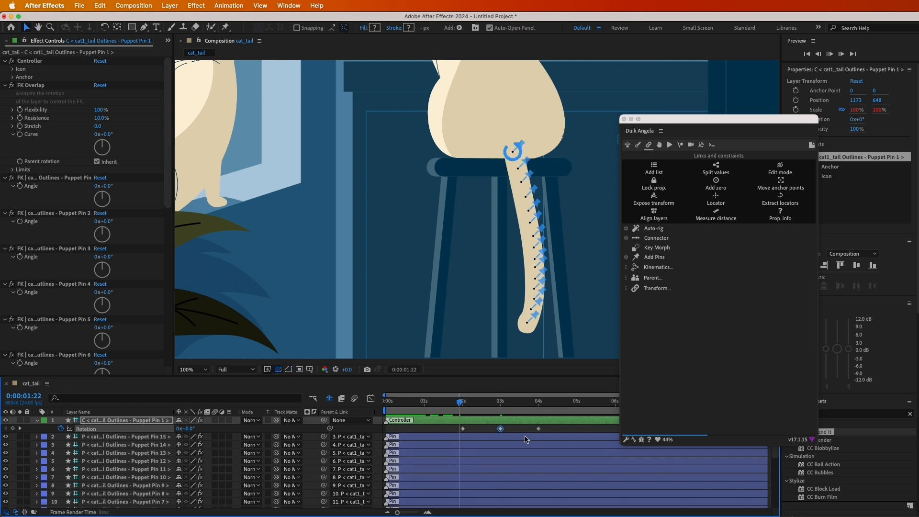
{"action": "key", "text": "space"}
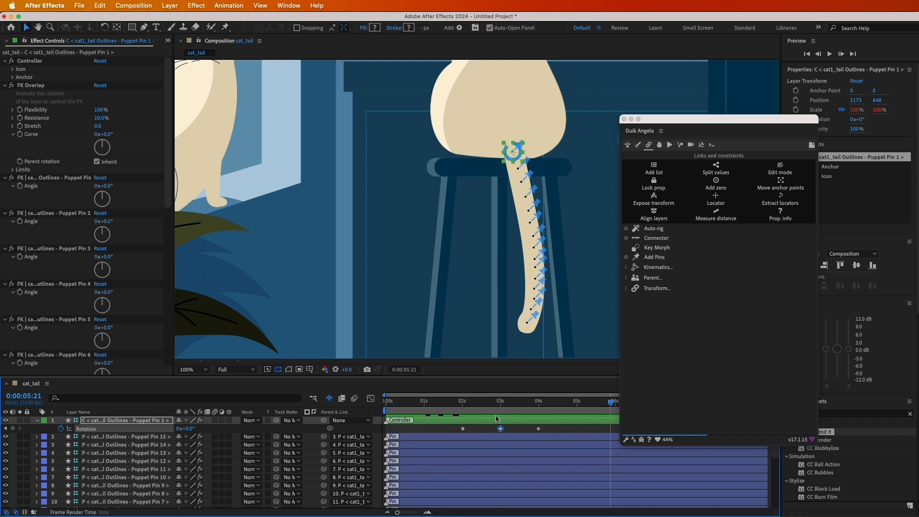
Move the Duik Angela window clear of the artwork, set the controller's Rotation to -57° at 0:00:03:00, and preview the swing
{"action": "left_click_drag", "start_coordinate": [687, 123], "coordinate": [827, 158]}
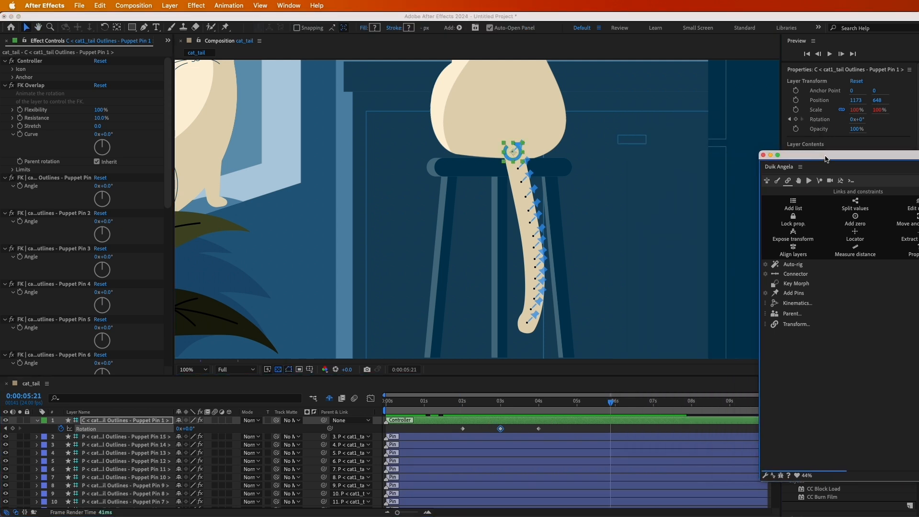
{"action": "left_click", "coordinate": [501, 407]}
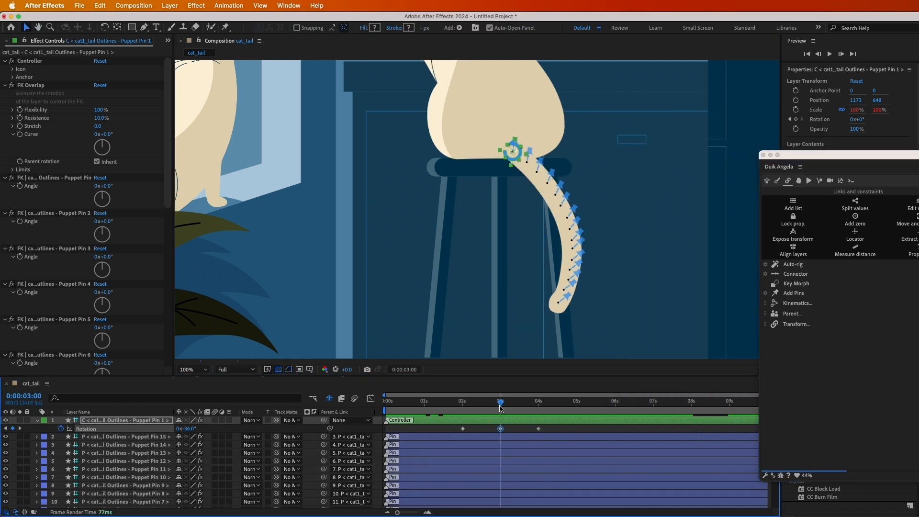
{"action": "left_click_drag", "start_coordinate": [189, 430], "coordinate": [183, 431]}
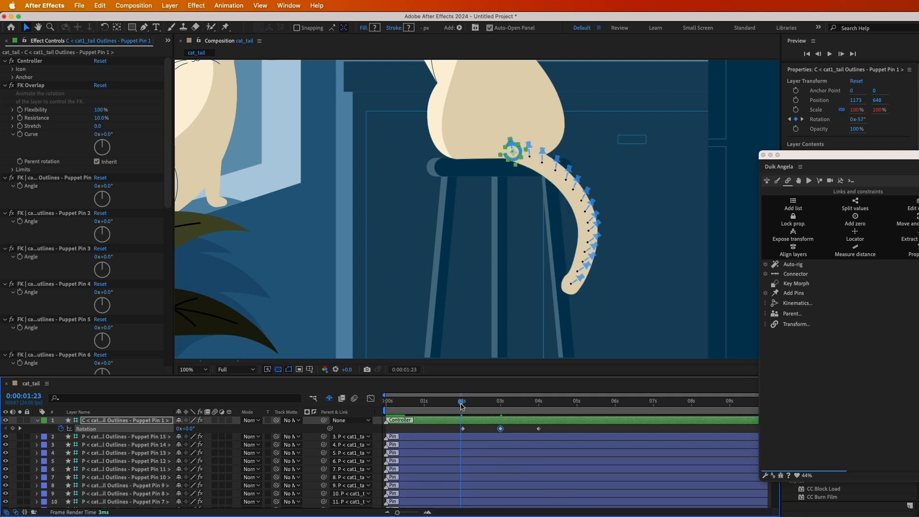
{"action": "key", "text": "space"}
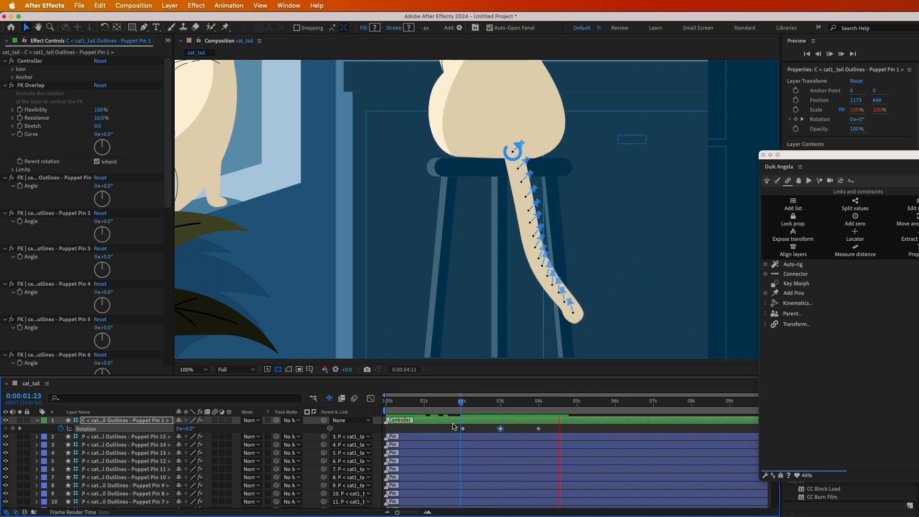
{"action": "key", "text": "space"}
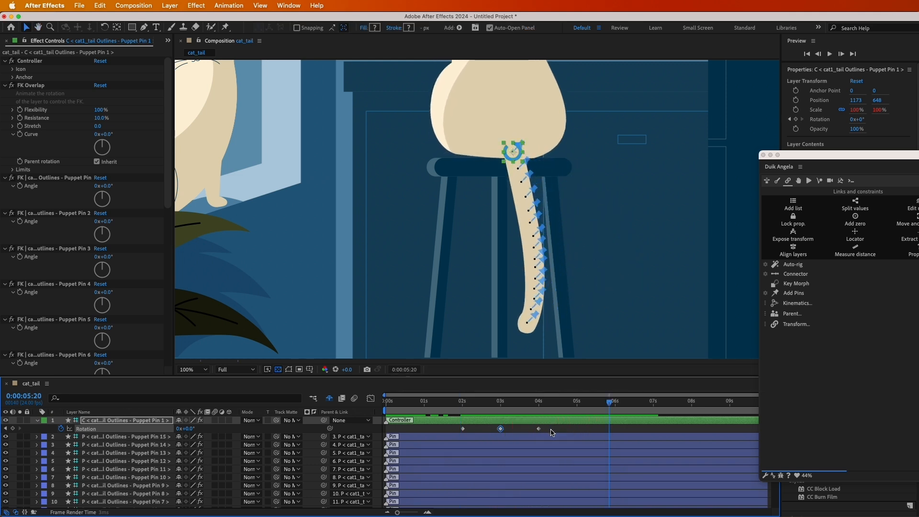
Select the tail controller's three Rotation keyframes and preview the animation with the whole illustration in view
{"action": "left_click_drag", "start_coordinate": [552, 432], "coordinate": [458, 430]}
{"action": "key", "text": "comma"}
{"action": "key", "text": "comma"}
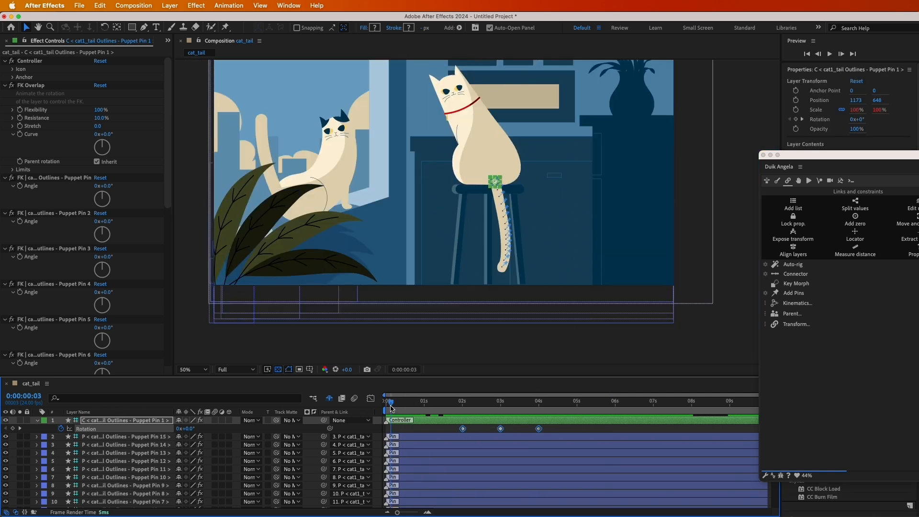
{"action": "key", "text": "space"}
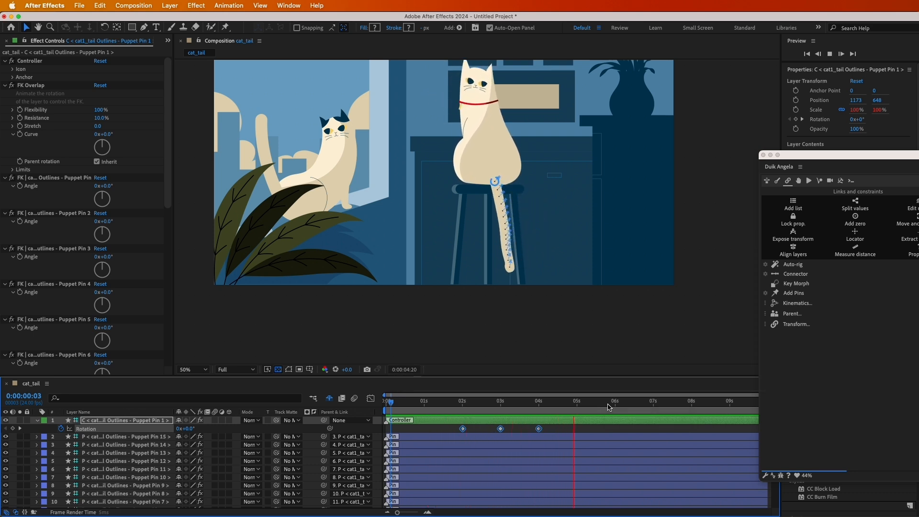
{"action": "key", "text": "space"}
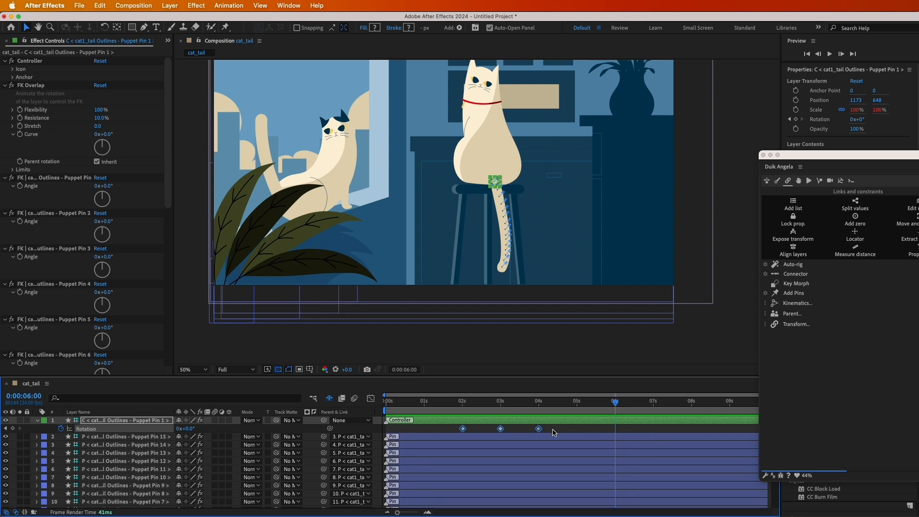
Duplicate the tail controller's three Rotation keyframes starting at 0:00:06:00, and move the Duik Angela window clear of the timeline's end
{"action": "left_click_drag", "start_coordinate": [554, 432], "coordinate": [452, 428]}
{"action": "key", "text": "super+c"}
{"action": "key", "text": "super+v"}
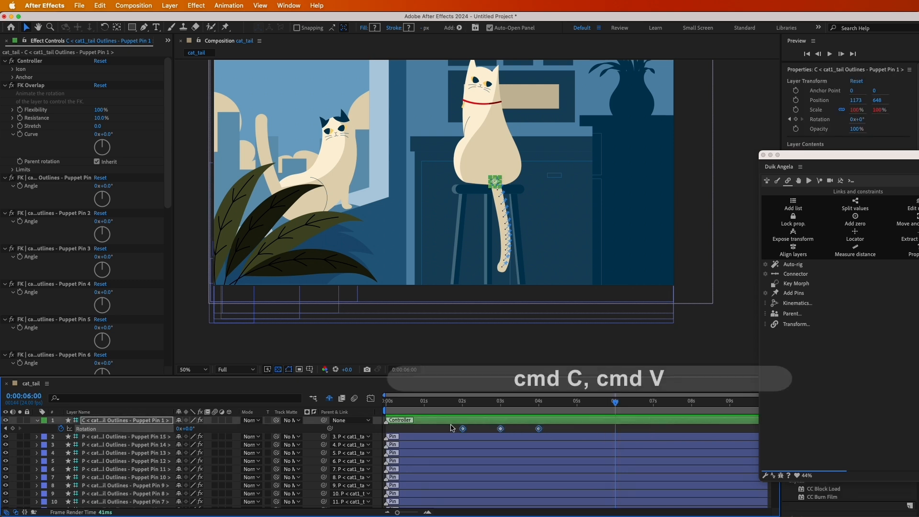
{"action": "left_click_drag", "start_coordinate": [800, 163], "coordinate": [873, 164]}
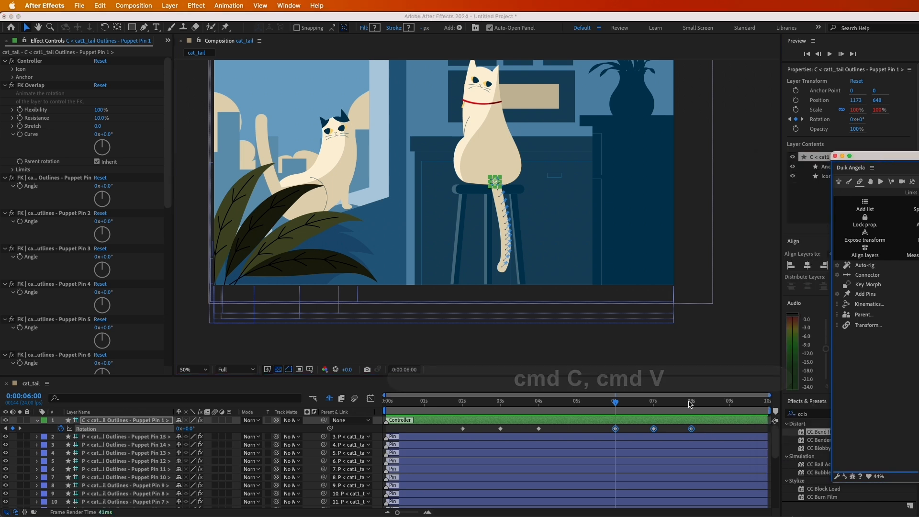
Check the timeline through to its end and preview the repeated tail swing together with both cats' animation
{"action": "left_click_drag", "start_coordinate": [692, 402], "coordinate": [775, 433]}
{"action": "left_click", "coordinate": [596, 403]}
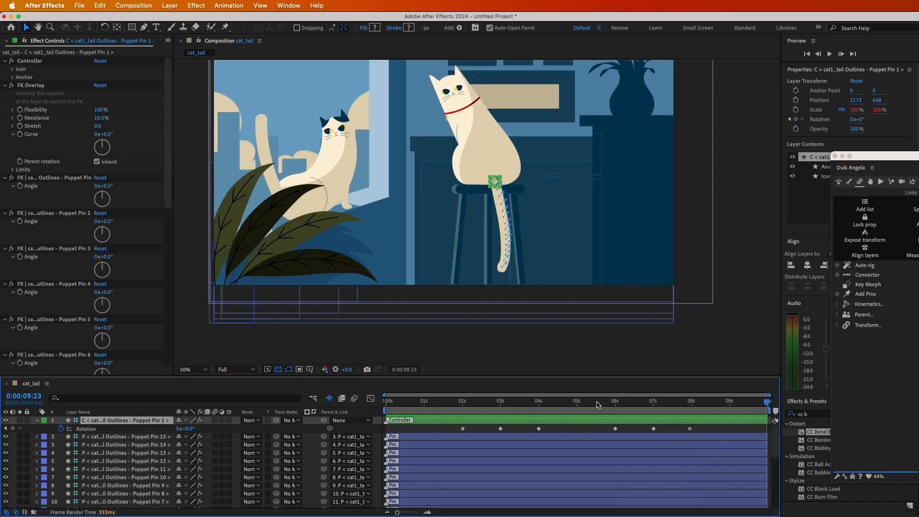
{"action": "key", "text": "space"}
{"action": "key", "text": "space"}
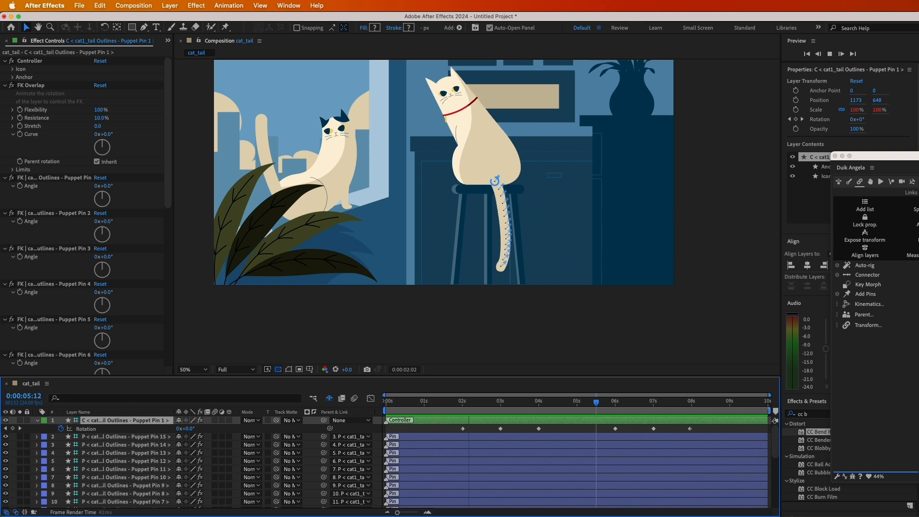
{"action": "key", "text": "space"}
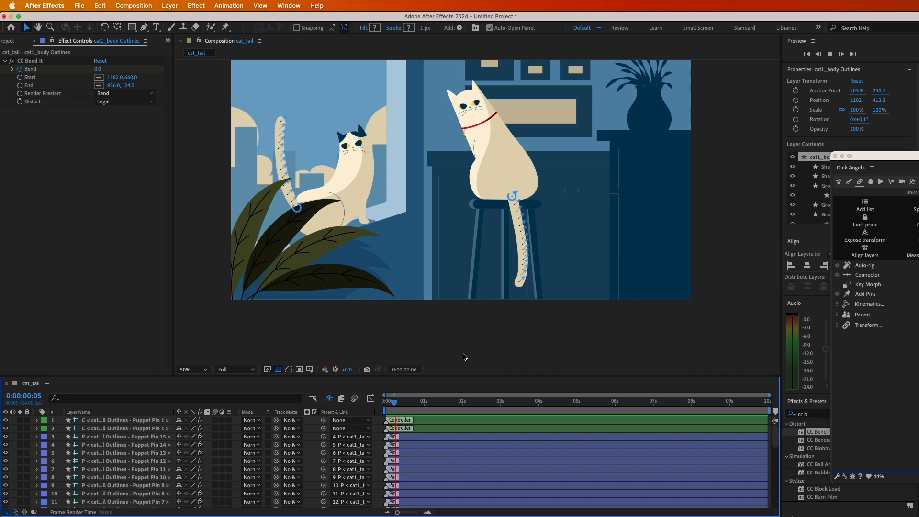
{"action": "key", "text": "space"}
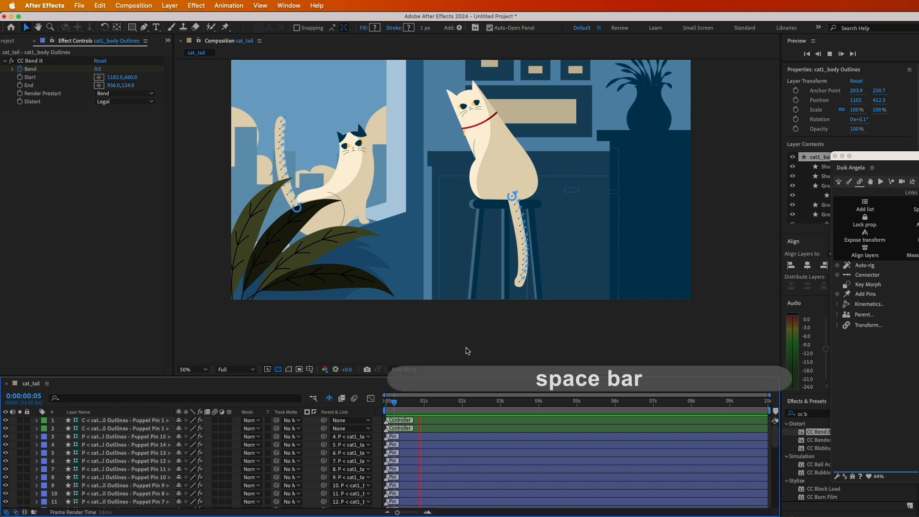